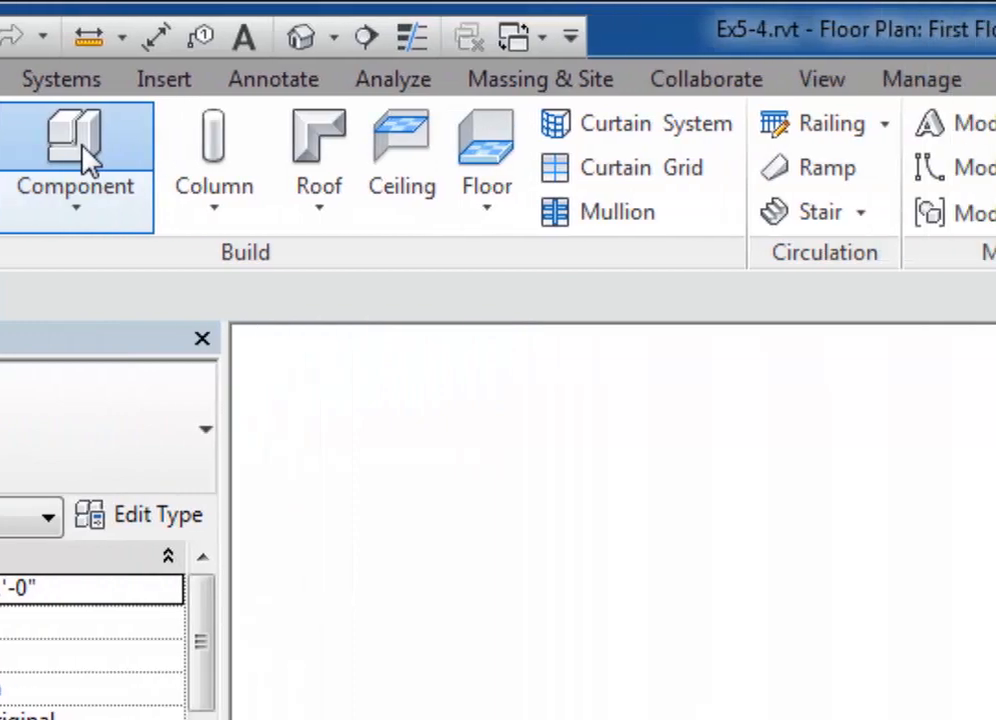
# - Load the Passage Opening-Elliptical Arch family from the Openings folder of the US Imperial library as a component
pyautogui.click(460, 156)
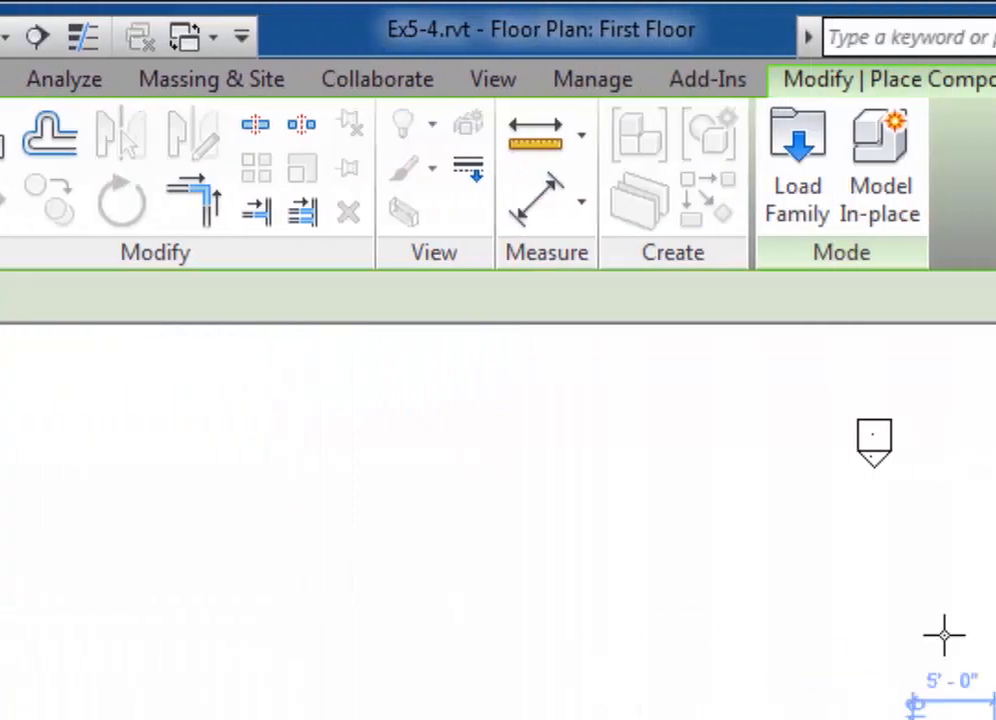
pyautogui.click(821, 192)
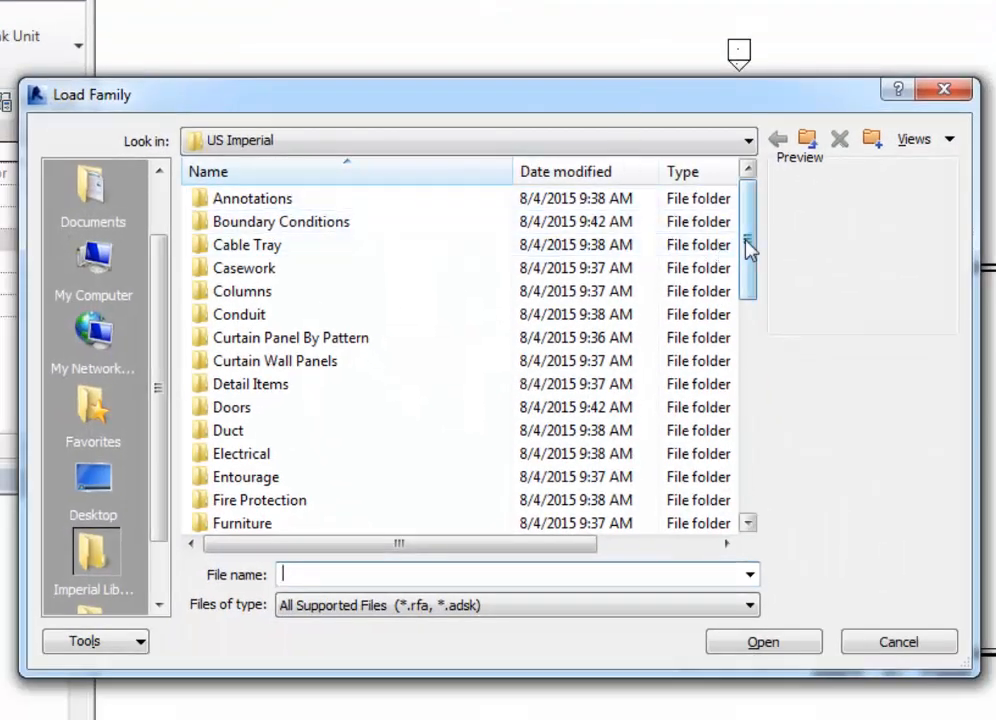
pyautogui.moveTo(749, 245); pyautogui.dragTo(745, 322)
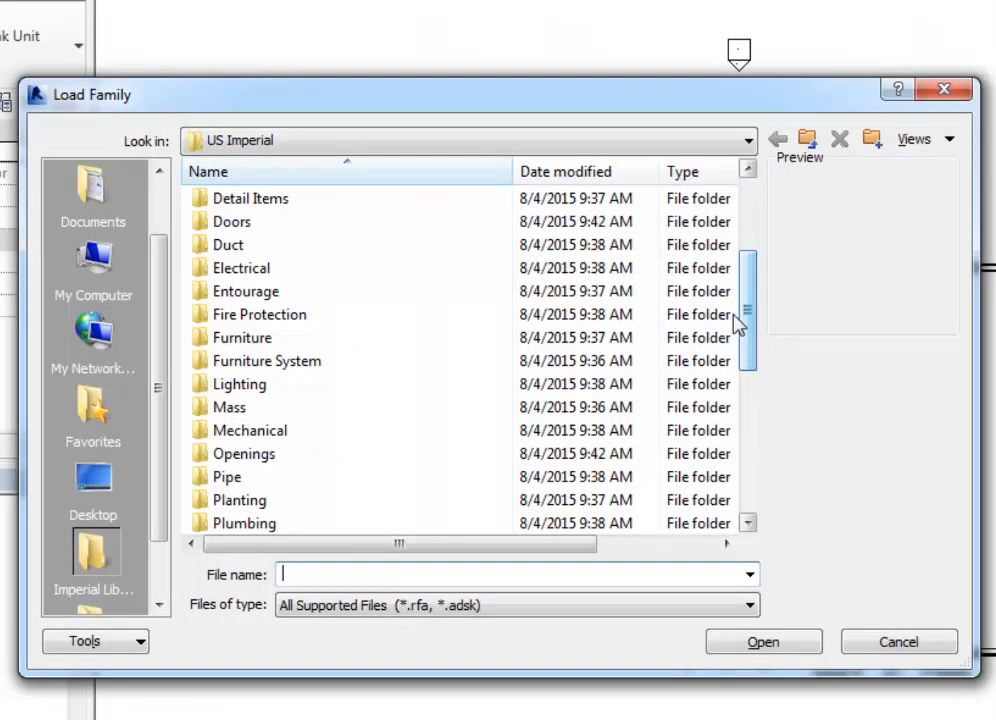
pyautogui.doubleClick(258, 462)
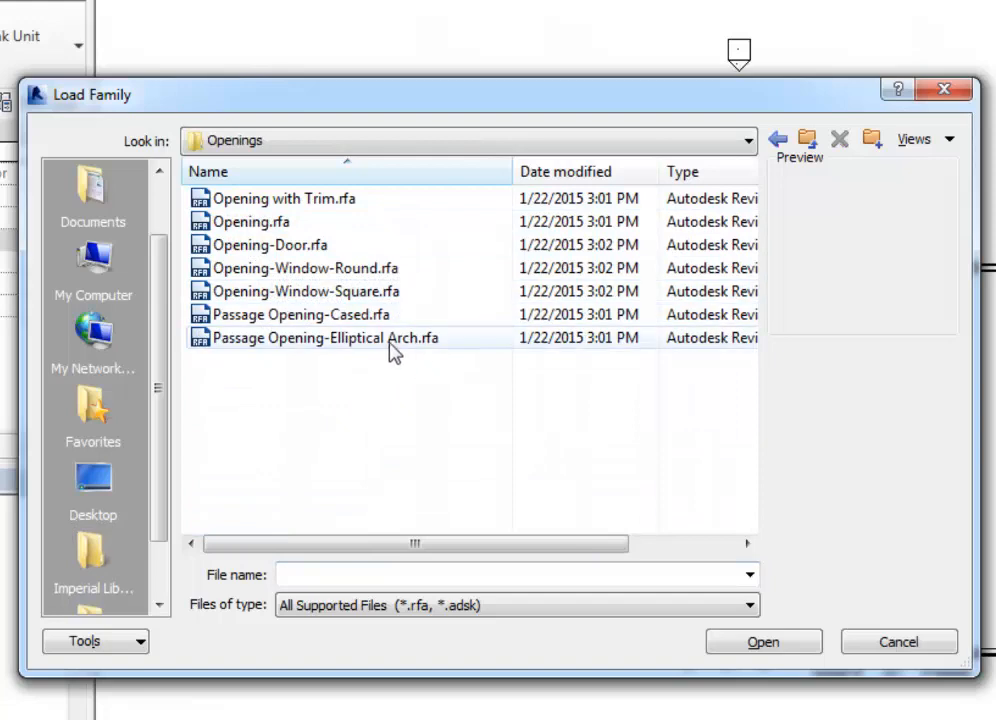
pyautogui.click(333, 340)
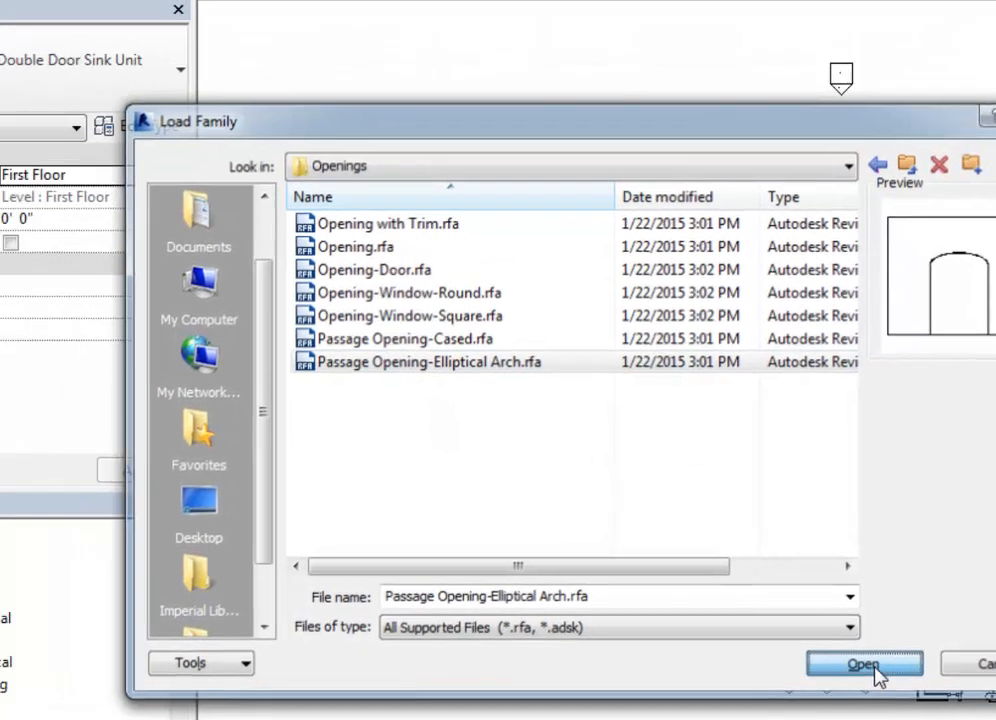
pyautogui.click(776, 647)
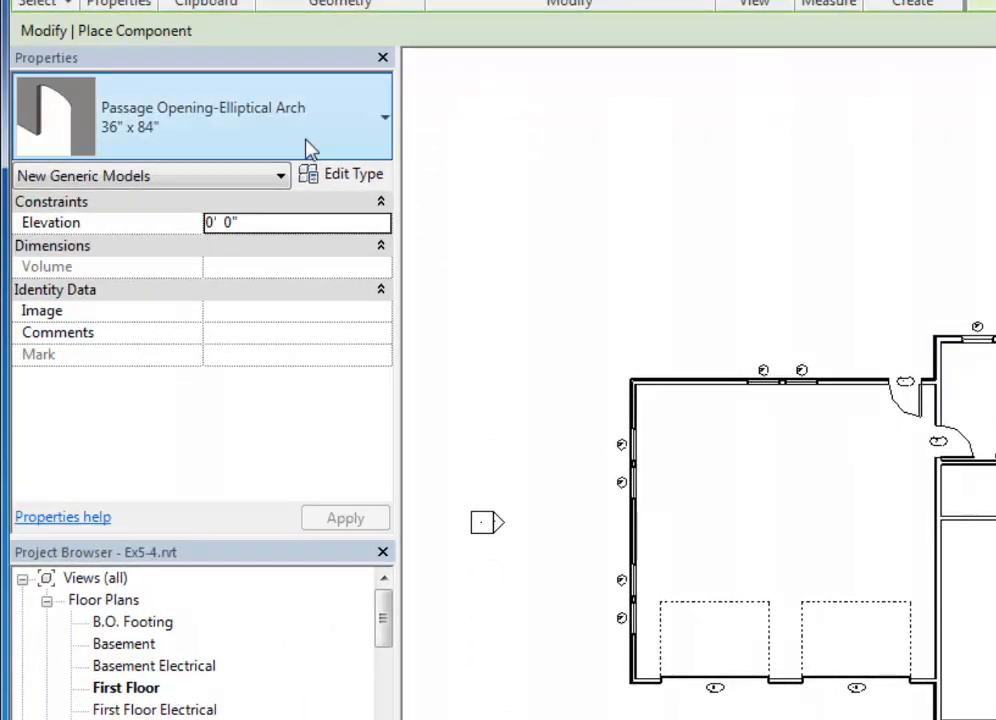
# - Place 60" x 84" elliptical arch passage openings opposite each other in the two side walls of the front entry hall
pyautogui.click(356, 136)
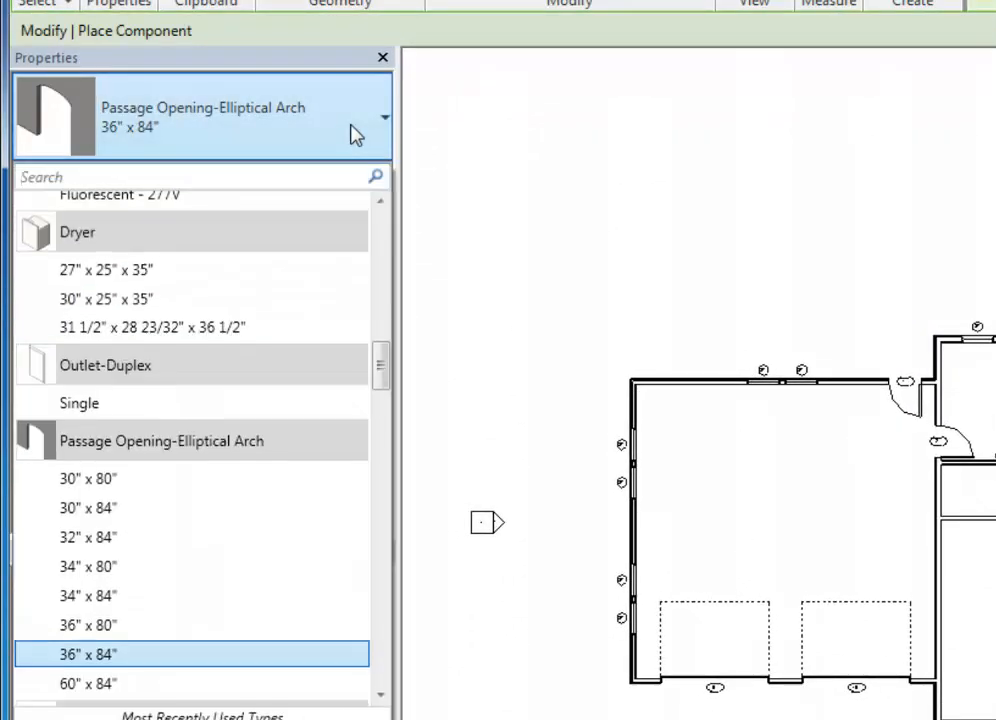
pyautogui.click(356, 136)
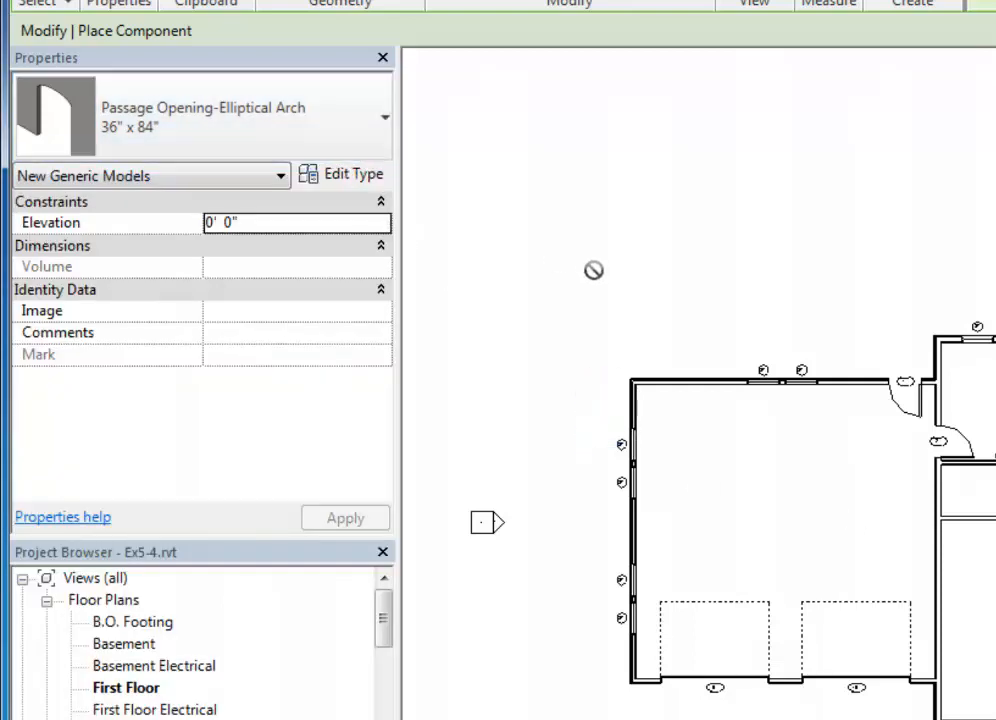
pyautogui.click(333, 133)
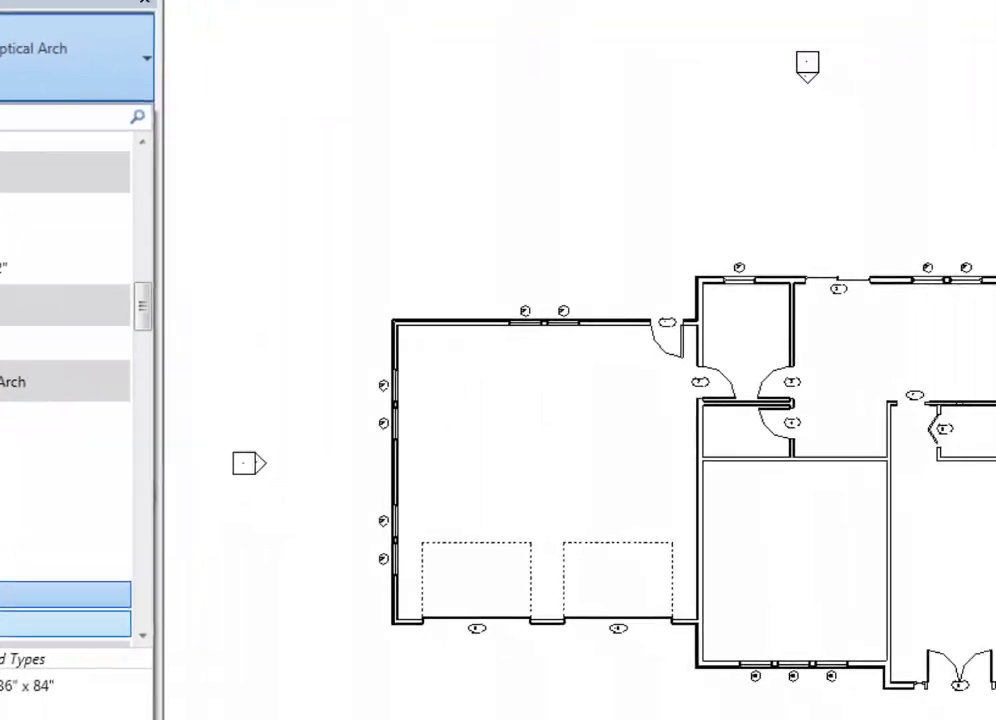
pyautogui.click(146, 684)
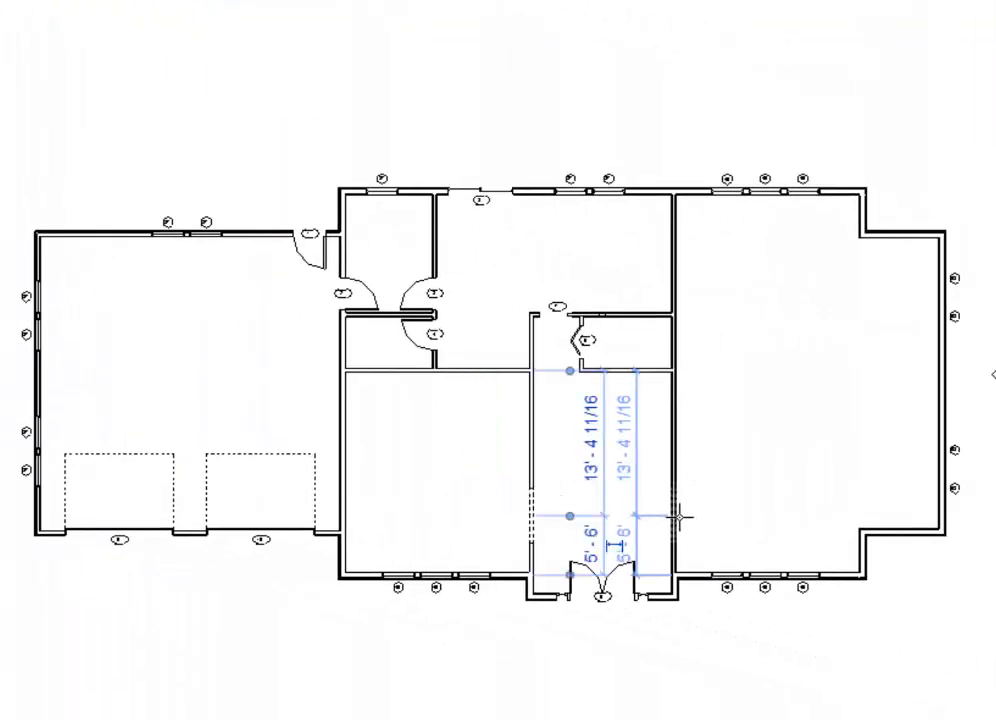
pyautogui.scroll(2, 726, 528)
pyautogui.scroll(2, 726, 528)
pyautogui.scroll(-1, 720, 510)
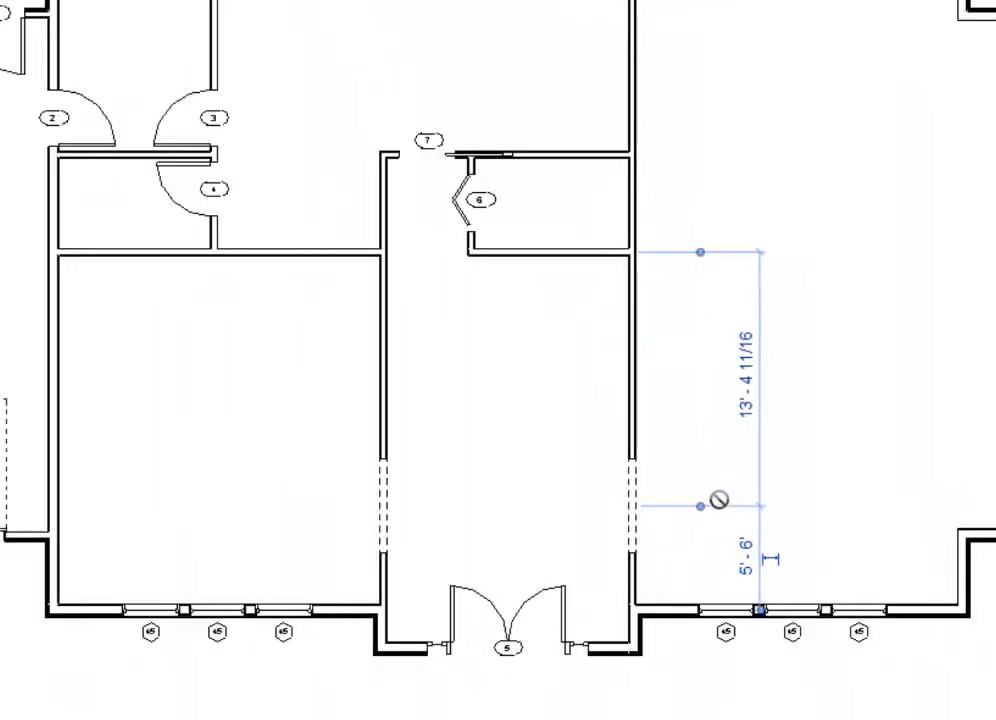
pyautogui.press('Escape')
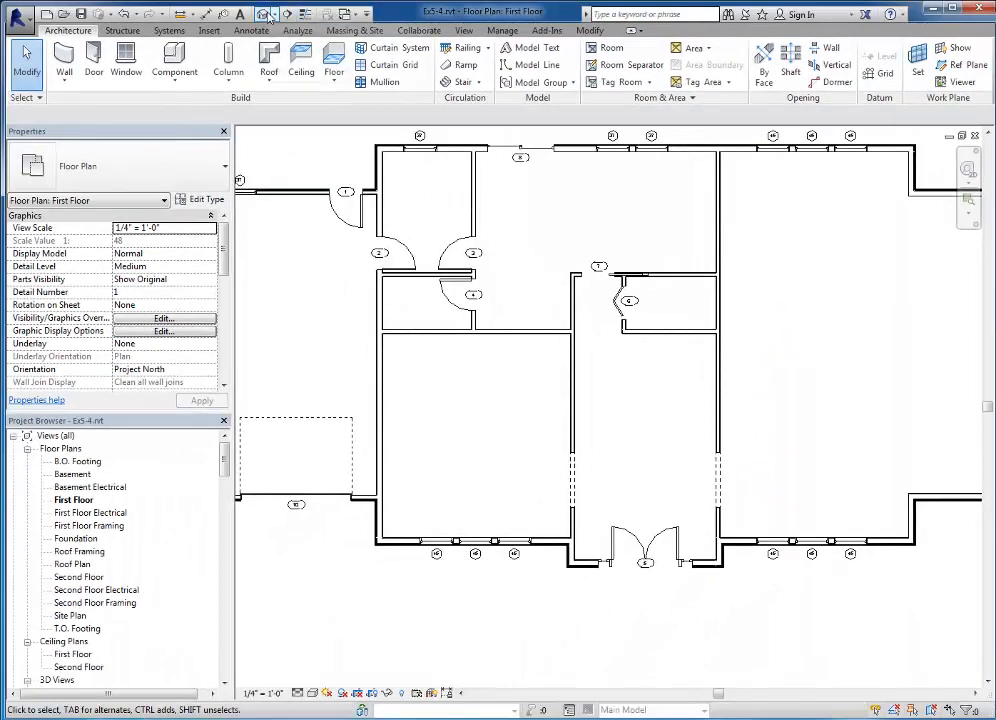
# - Inspect the arched openings in the default 3D view from the building's right side and close that view
pyautogui.click(265, 14)
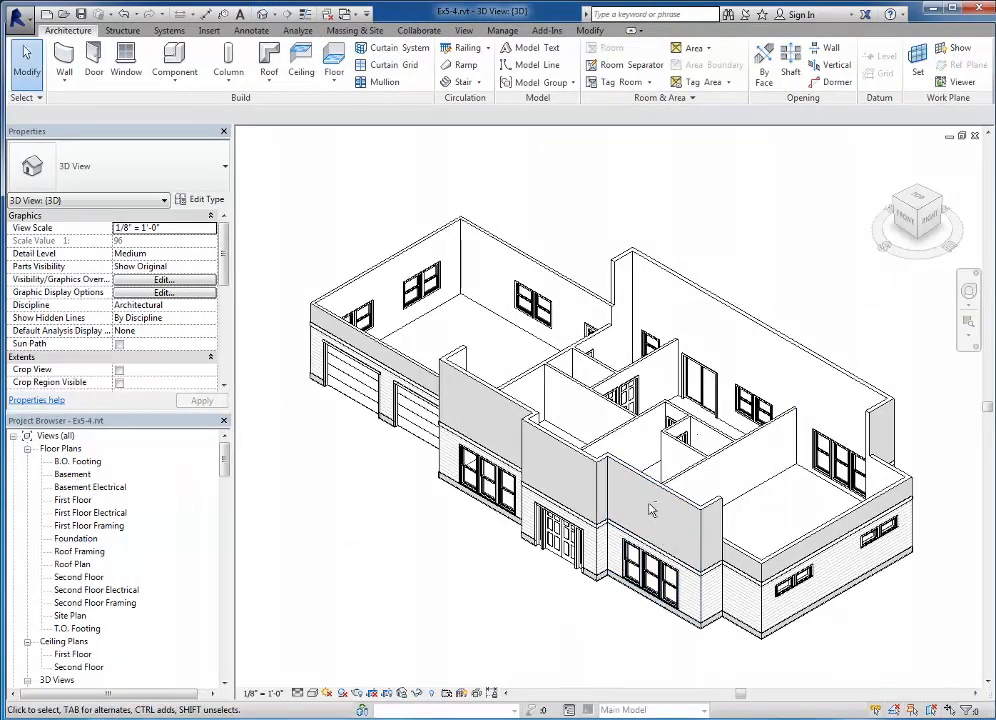
pyautogui.keyDown('shift'); pyautogui.moveTo(420, 236); pyautogui.dragTo(467, 532, button='middle'); pyautogui.keyUp('shift')
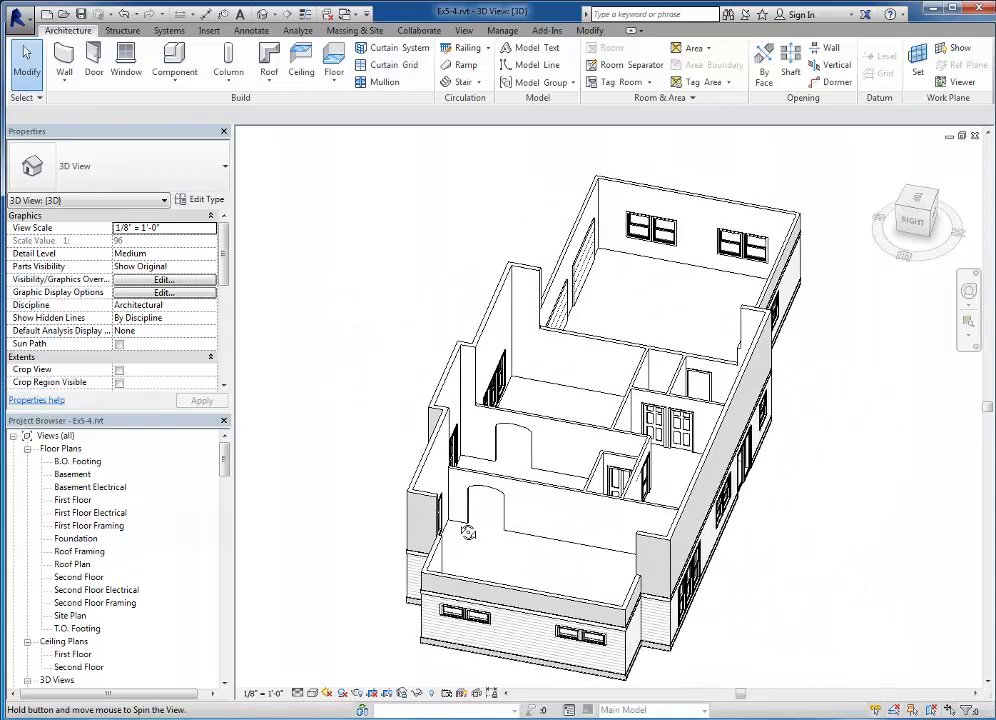
pyautogui.click(975, 136)
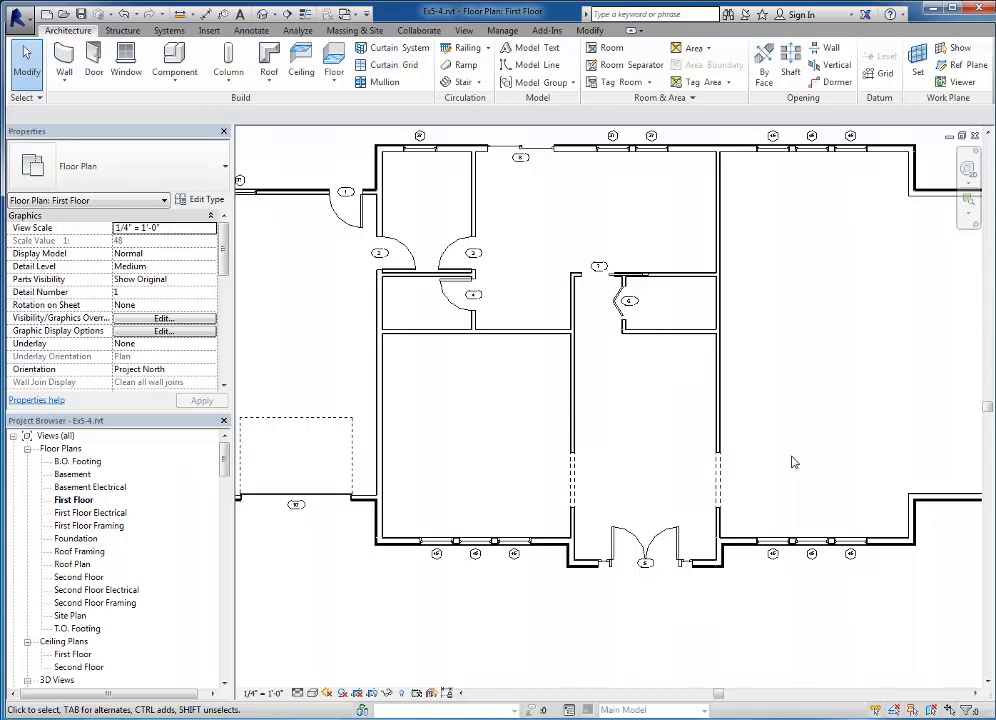
# - Search Autodesk Seek online for "Mantel"
pyautogui.moveTo(780, 446); pyautogui.dragTo(613, 465, button='middle')
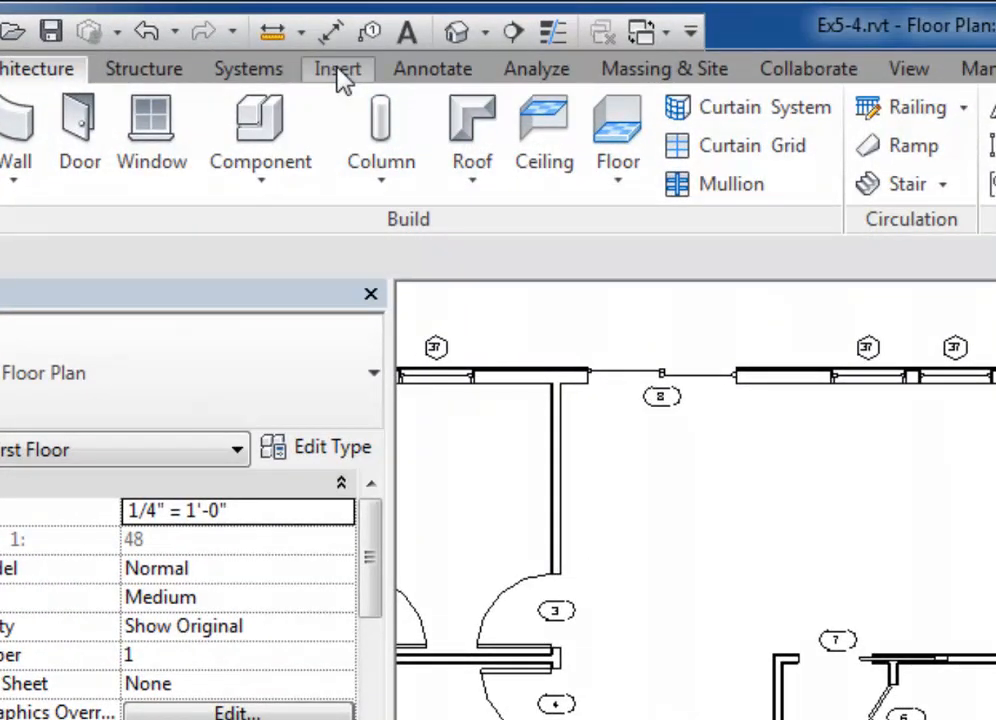
pyautogui.click(338, 70)
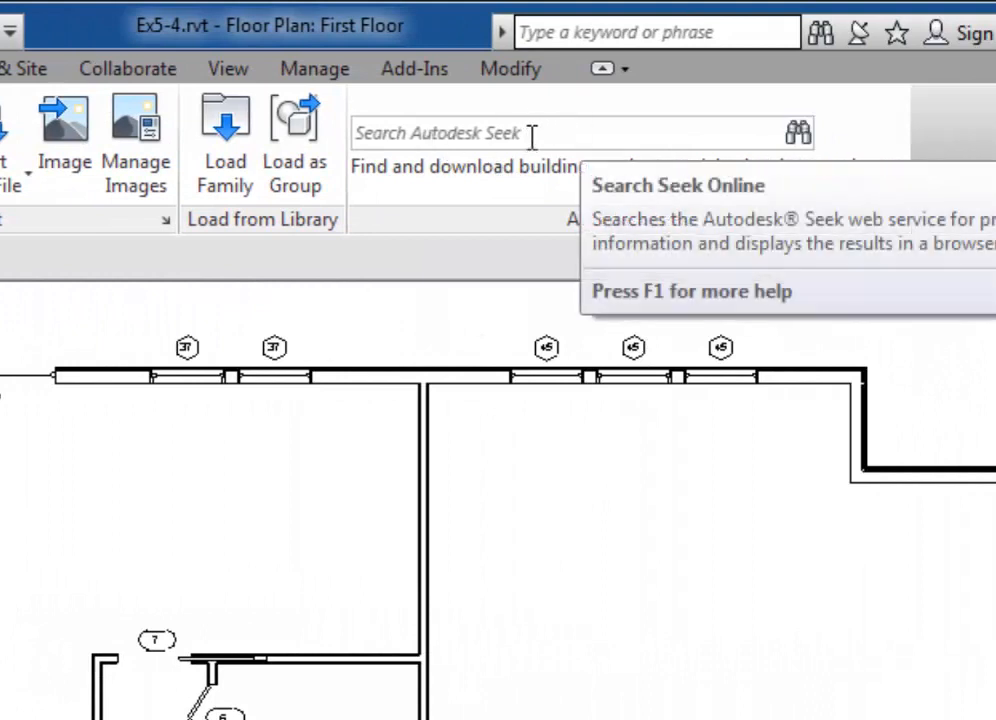
pyautogui.click(583, 140)
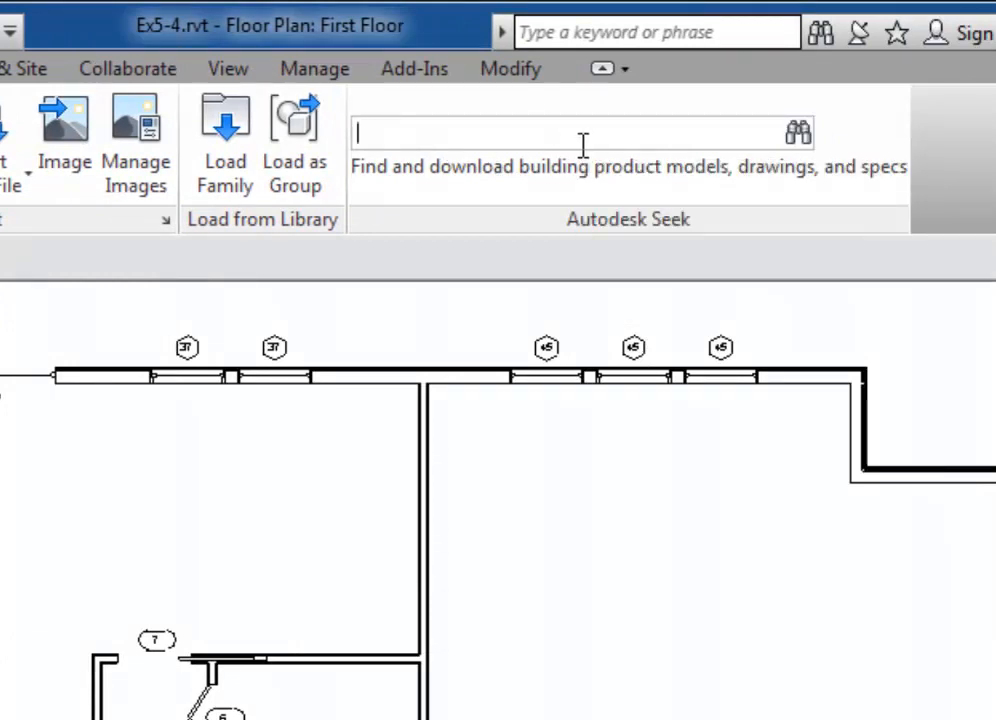
pyautogui.write('Mante')
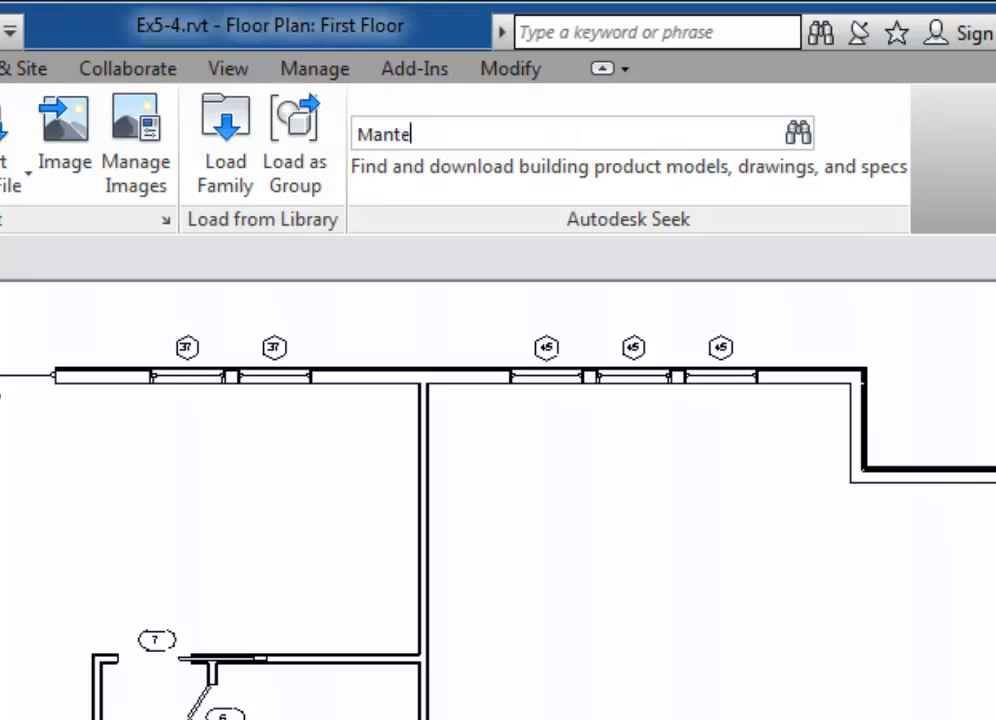
pyautogui.write('l')
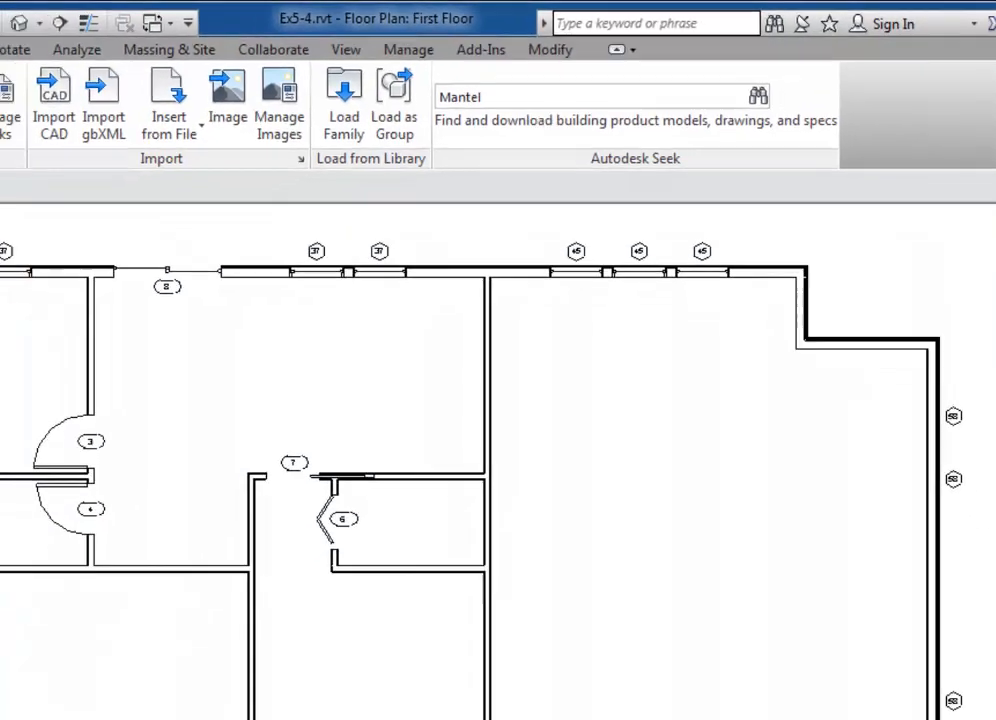
pyautogui.press('Return')
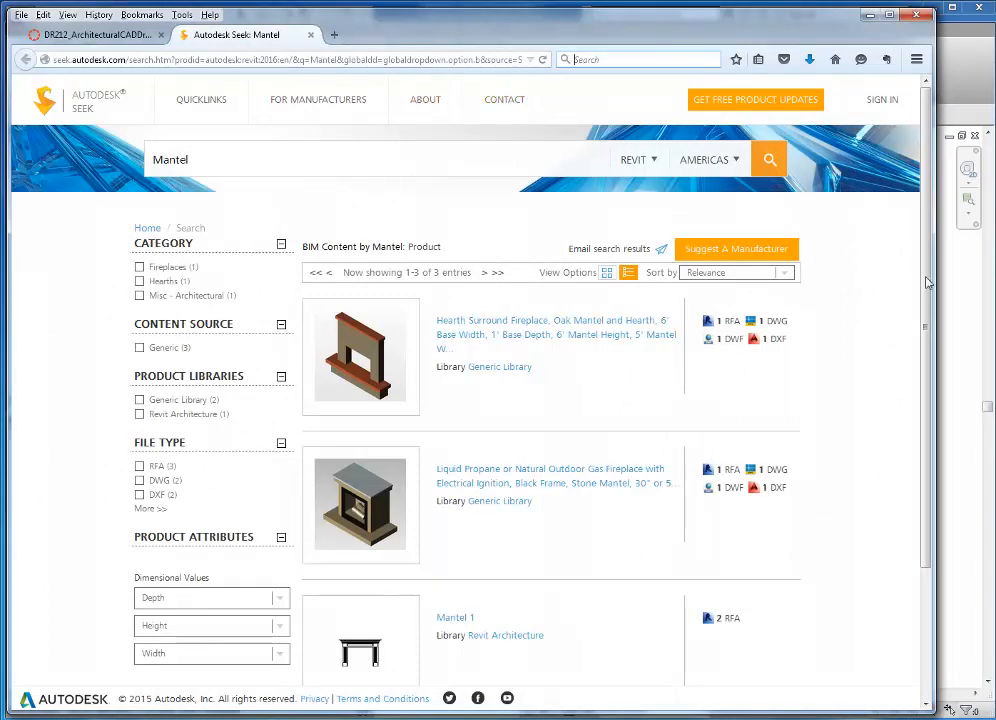
# - Request the Revit 2010 Imperial file of the Mantel 1 product and log in to the Autodesk Seek account
pyautogui.scroll(-1, 925, 315)
pyautogui.scroll(-2, 925, 318)
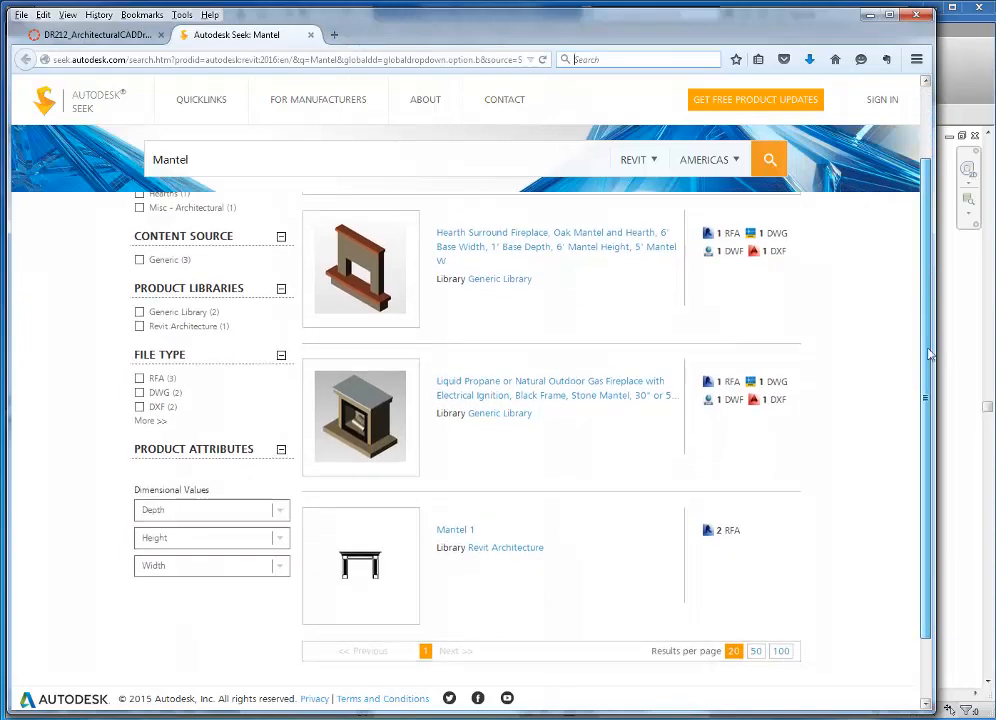
pyautogui.click(467, 532)
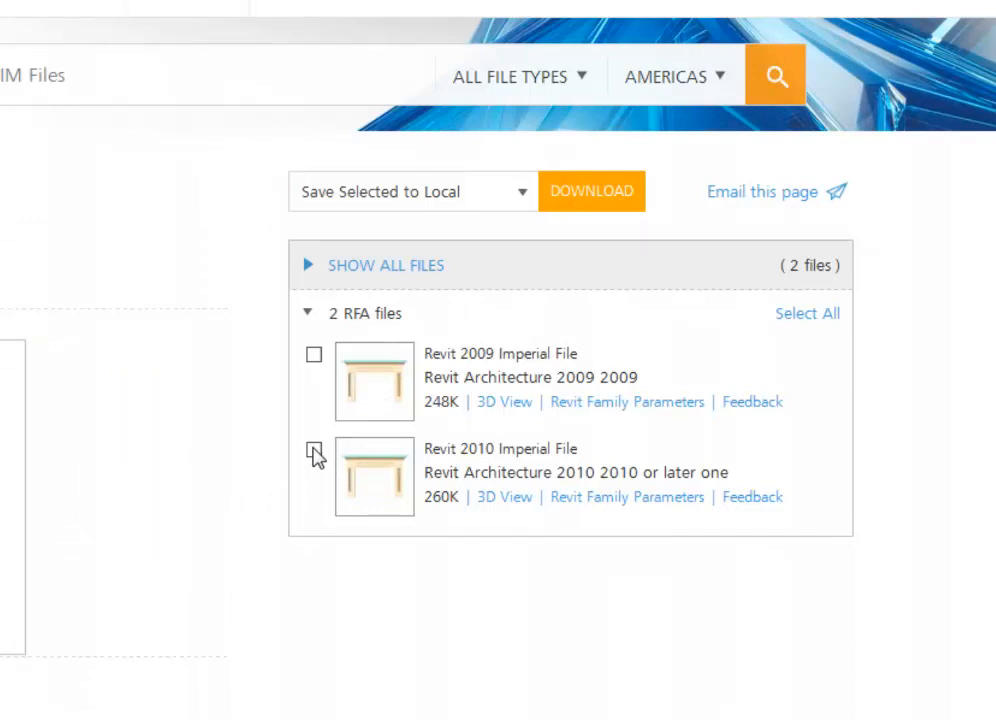
pyautogui.click(314, 452)
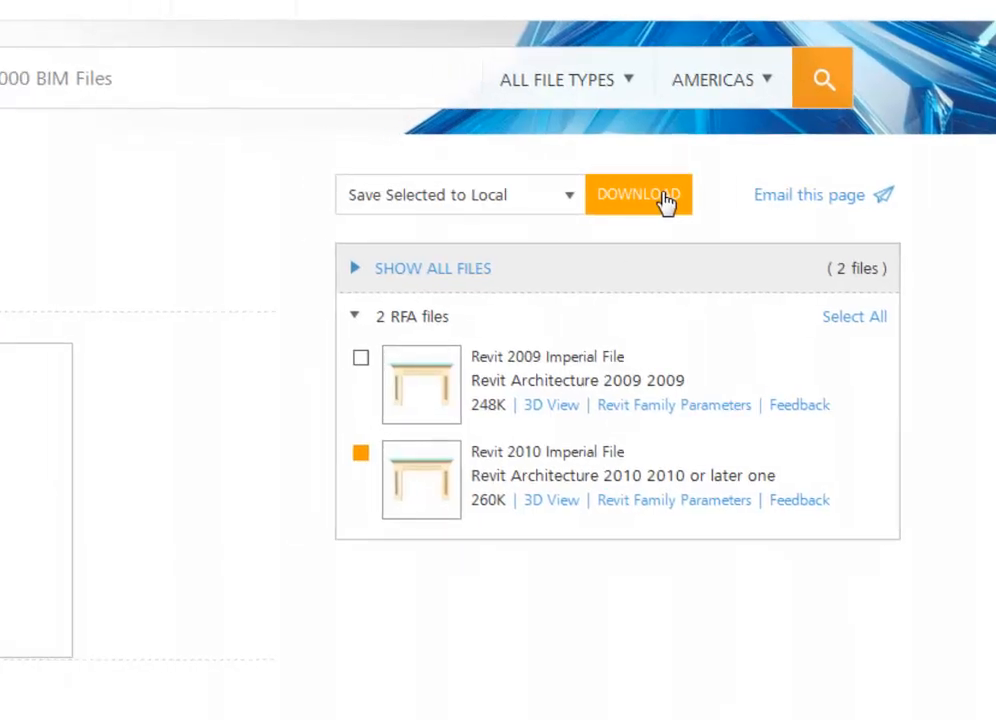
pyautogui.click(618, 197)
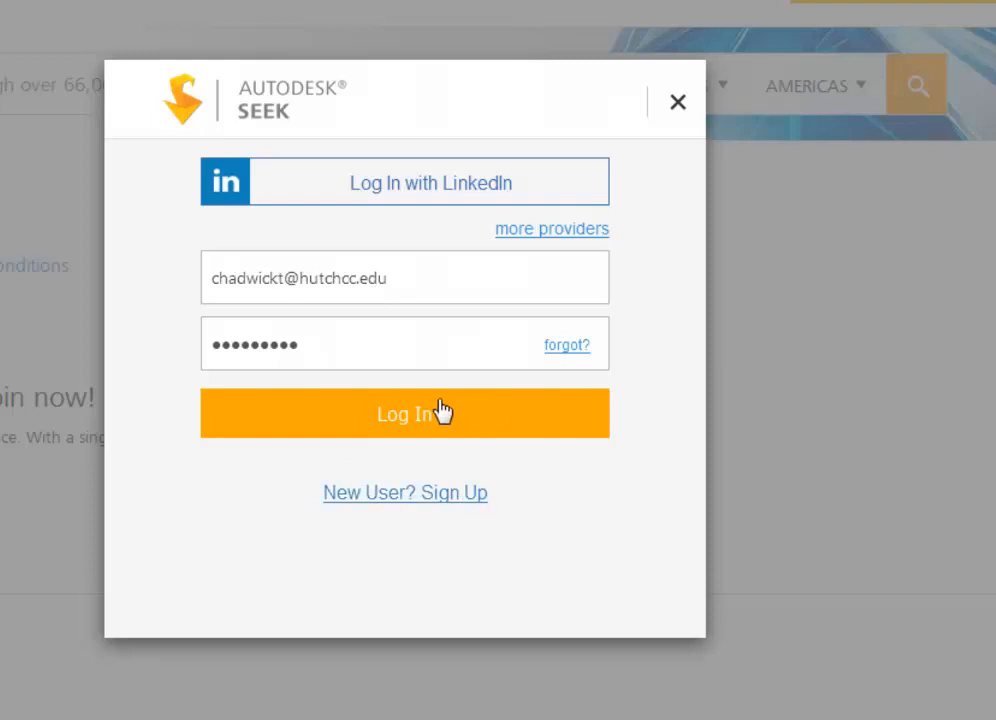
pyautogui.click(418, 428)
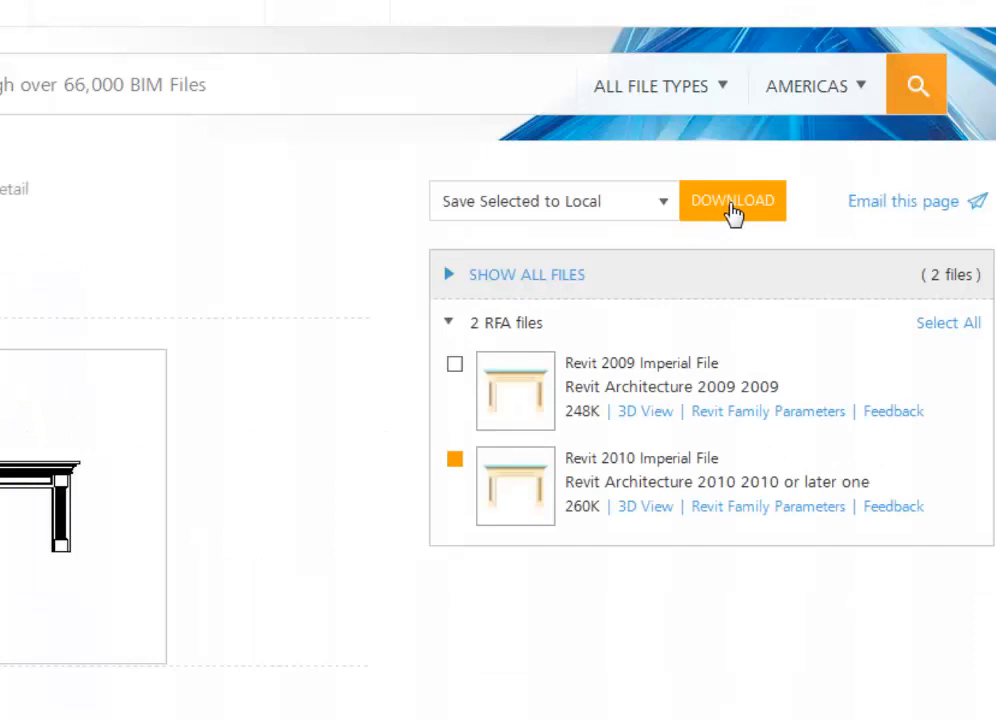
# - Download the selected Mantel 1 family file, saving it instead of opening it in Revit
pyautogui.click(733, 206)
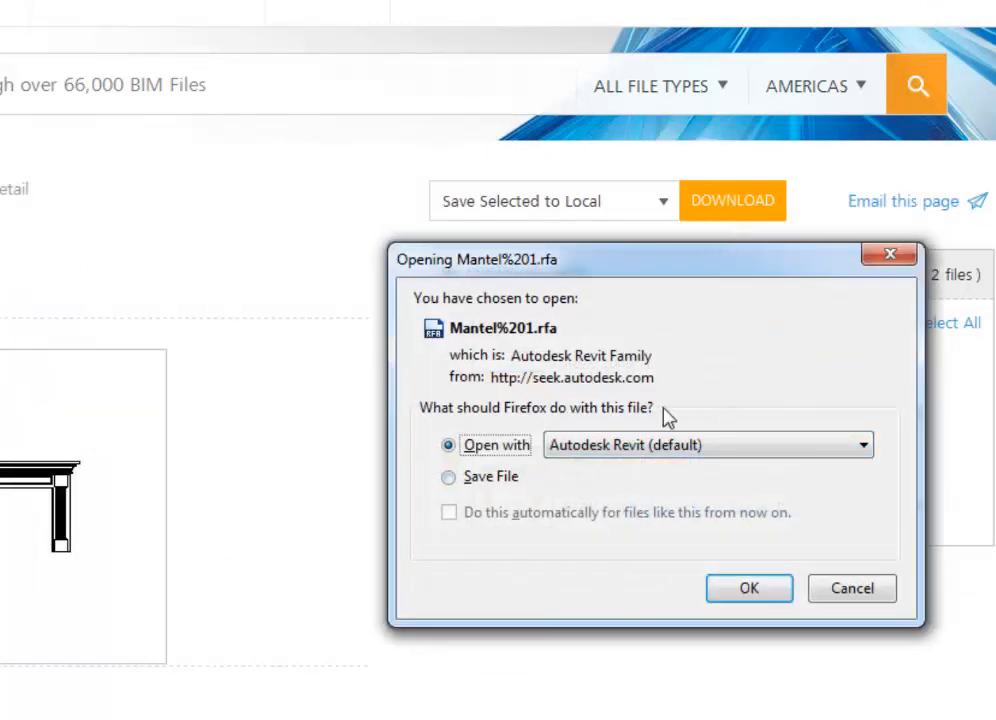
pyautogui.click(485, 480)
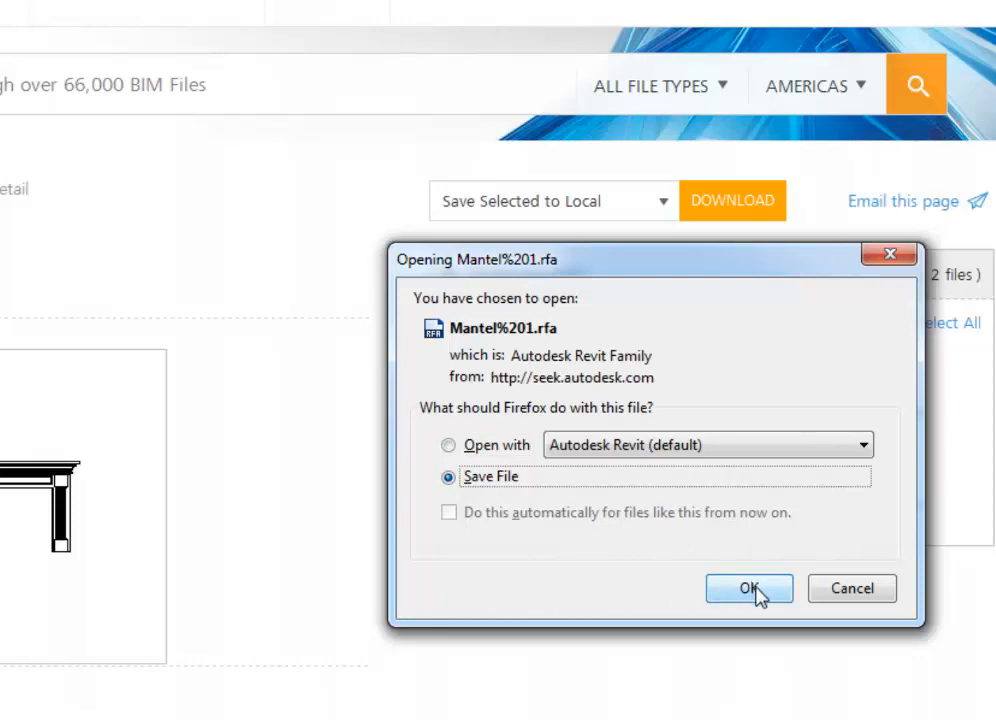
pyautogui.click(758, 593)
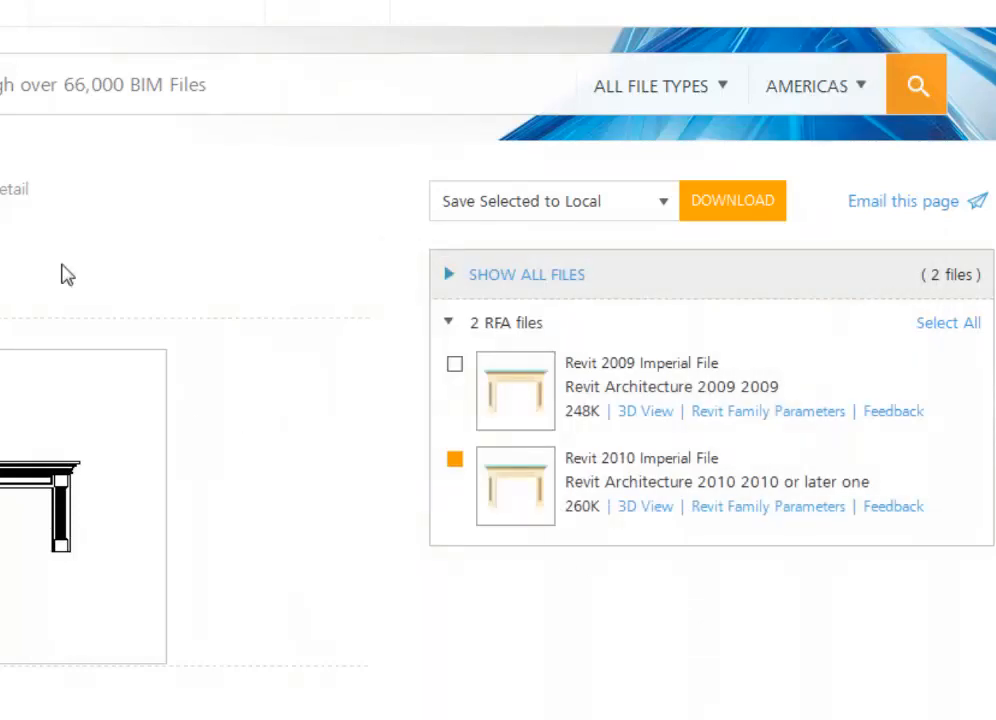
# - Search Autodesk Seek for "masonry chimney"
pyautogui.click(232, 89)
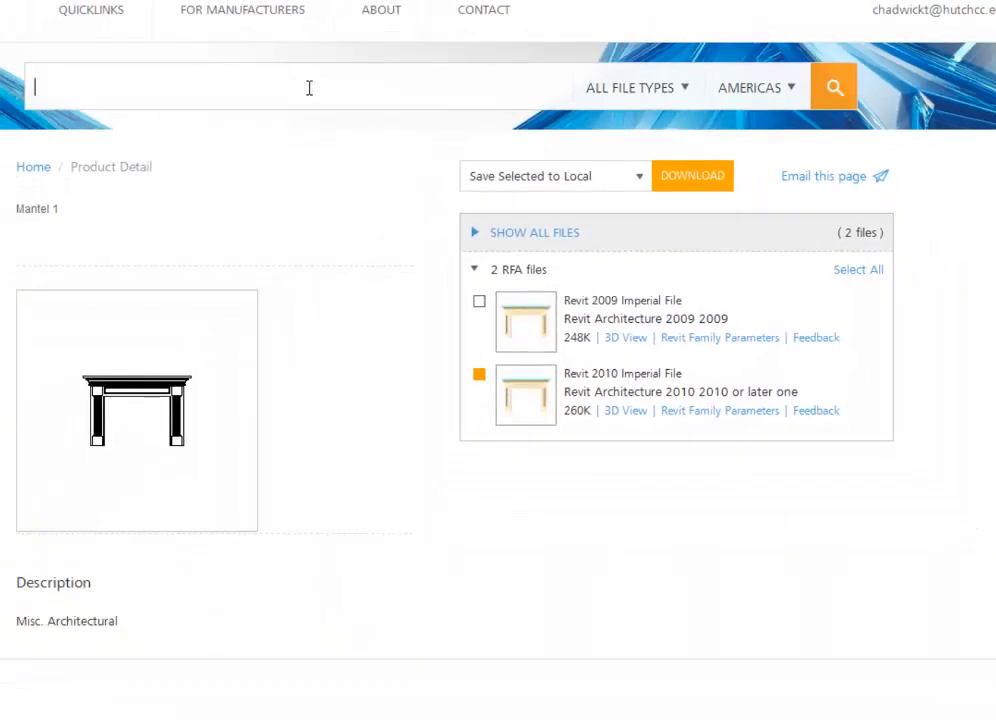
pyautogui.write('masonry')
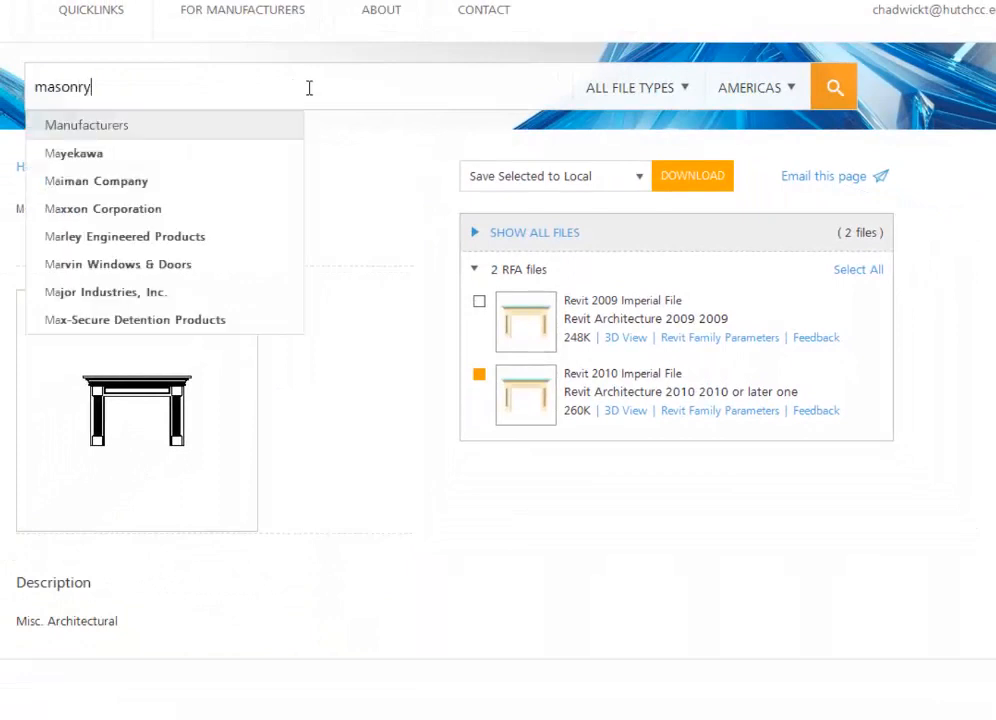
pyautogui.write(' chimney')
pyautogui.press('Return')
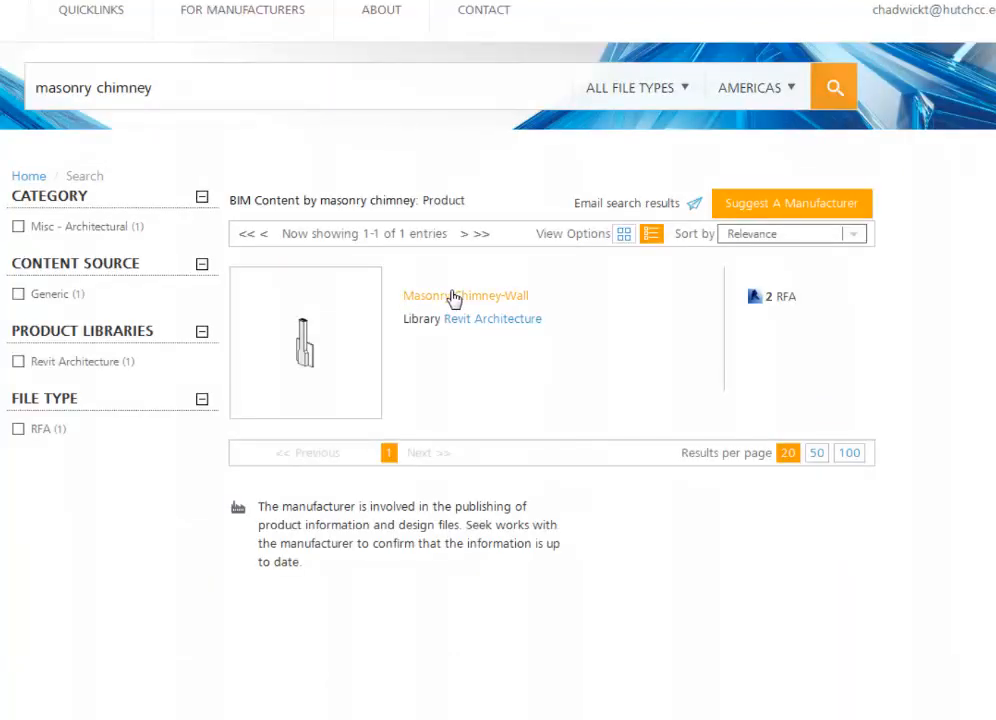
# - Download the Revit 2010 Imperial file of the Masonry Chimney-Wall product, saving it instead of opening it
pyautogui.click(462, 304)
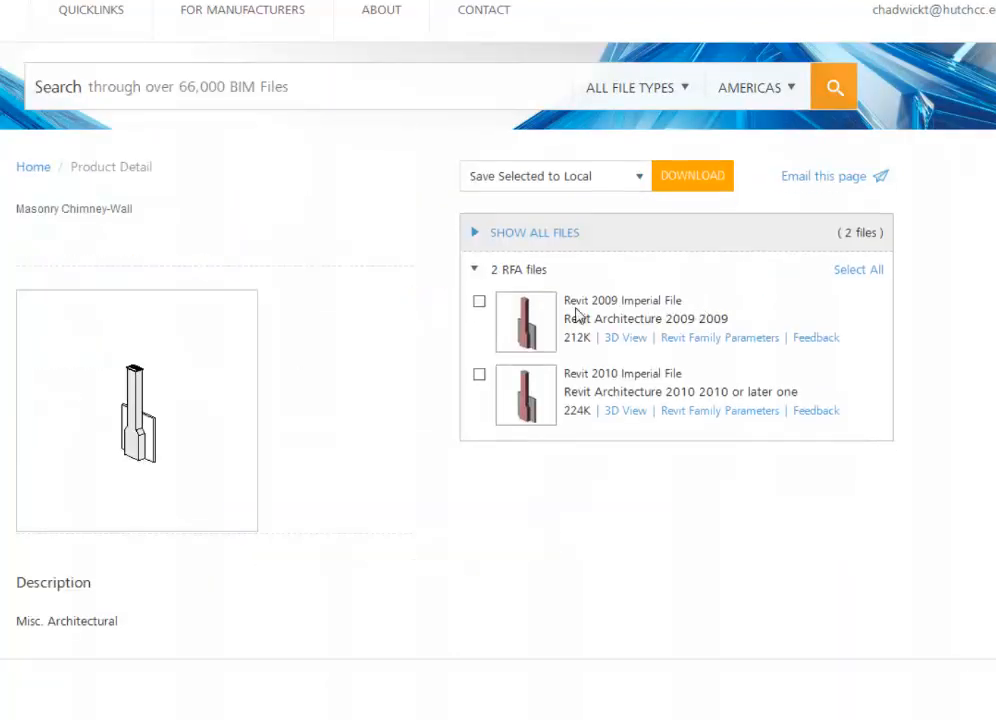
pyautogui.click(479, 375)
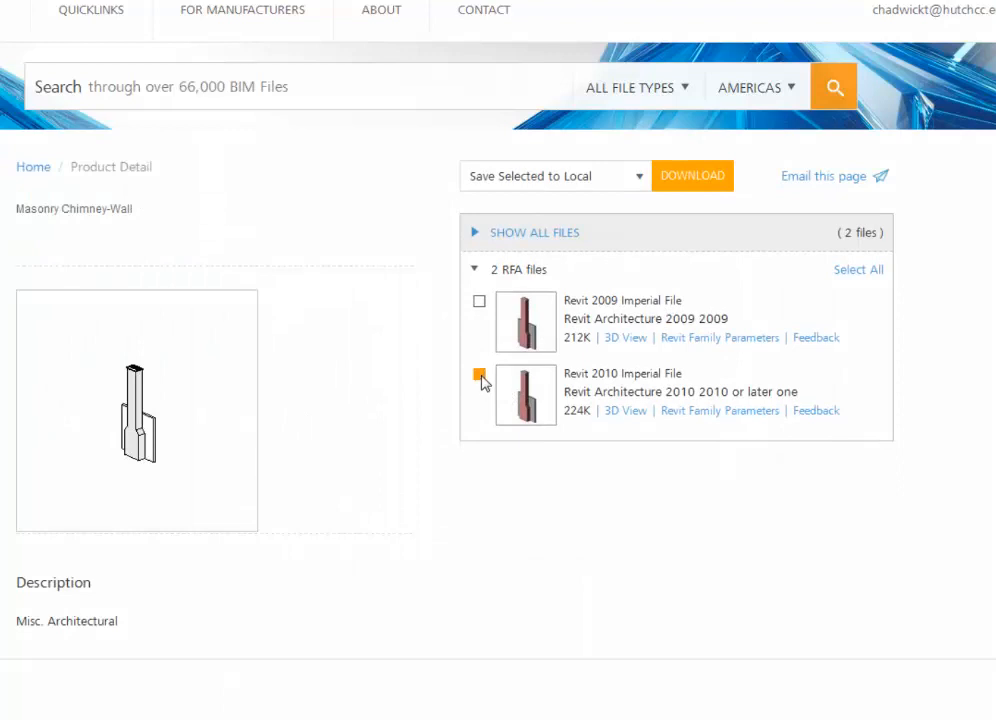
pyautogui.click(697, 183)
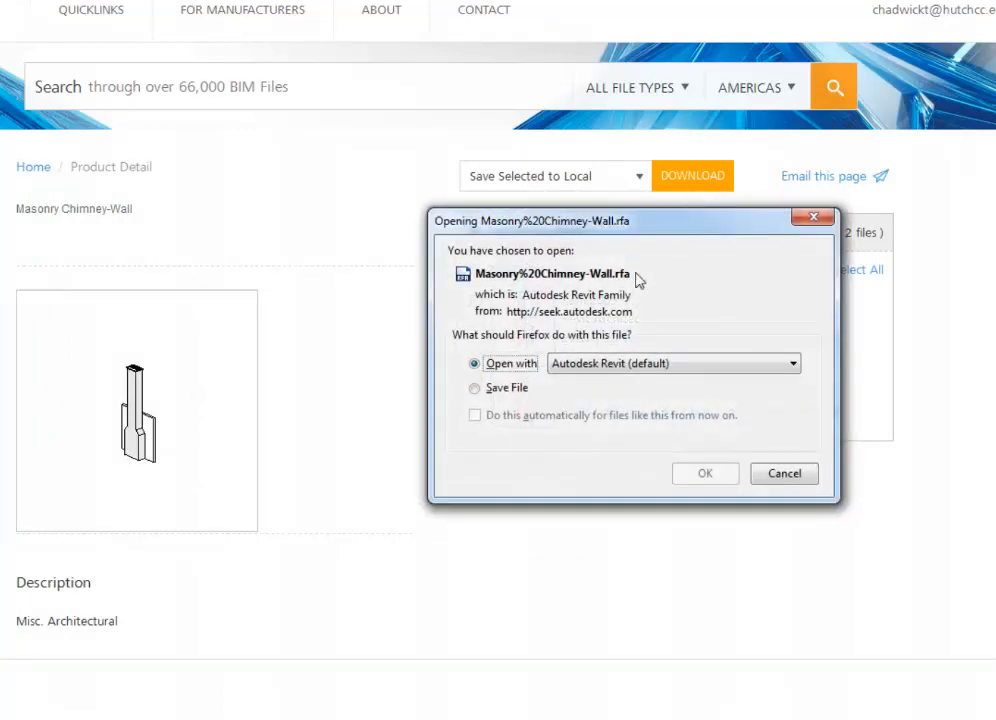
pyautogui.click(513, 391)
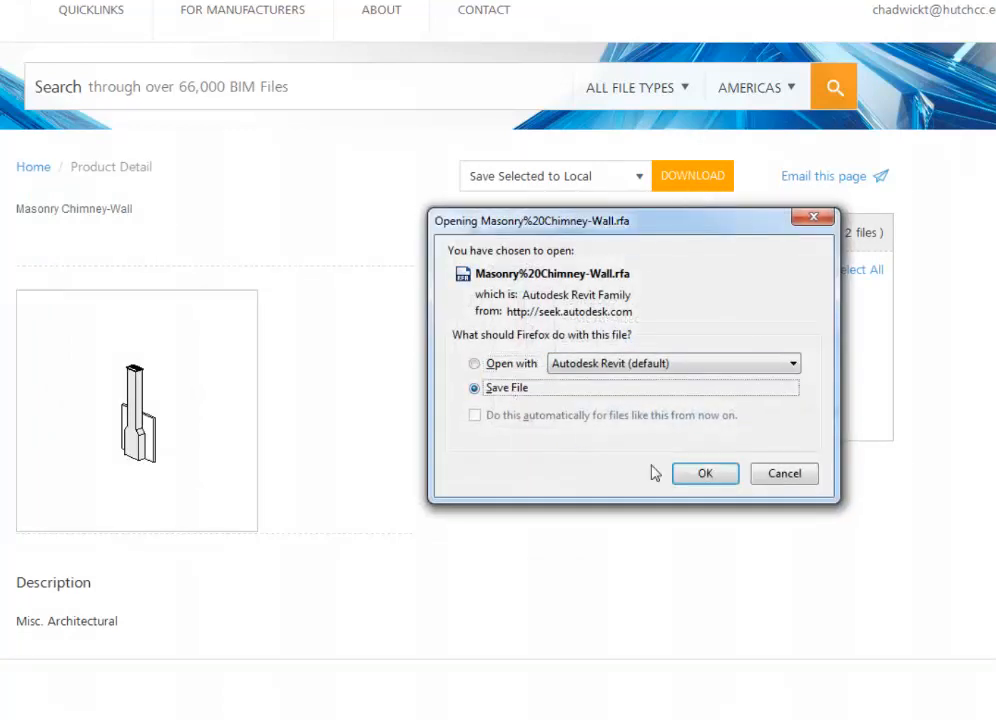
pyautogui.click(705, 474)
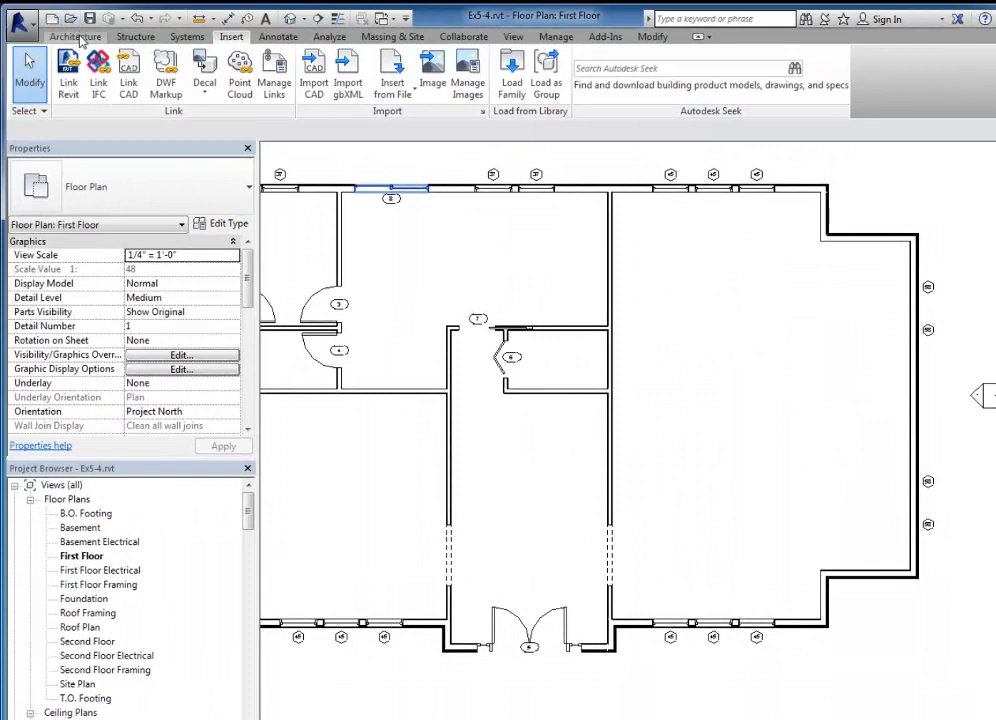
# - In Revit, start placing a component, choose to load a family, and browse to the user profile's Downloads folder on the C: drive
pyautogui.click(76, 37)
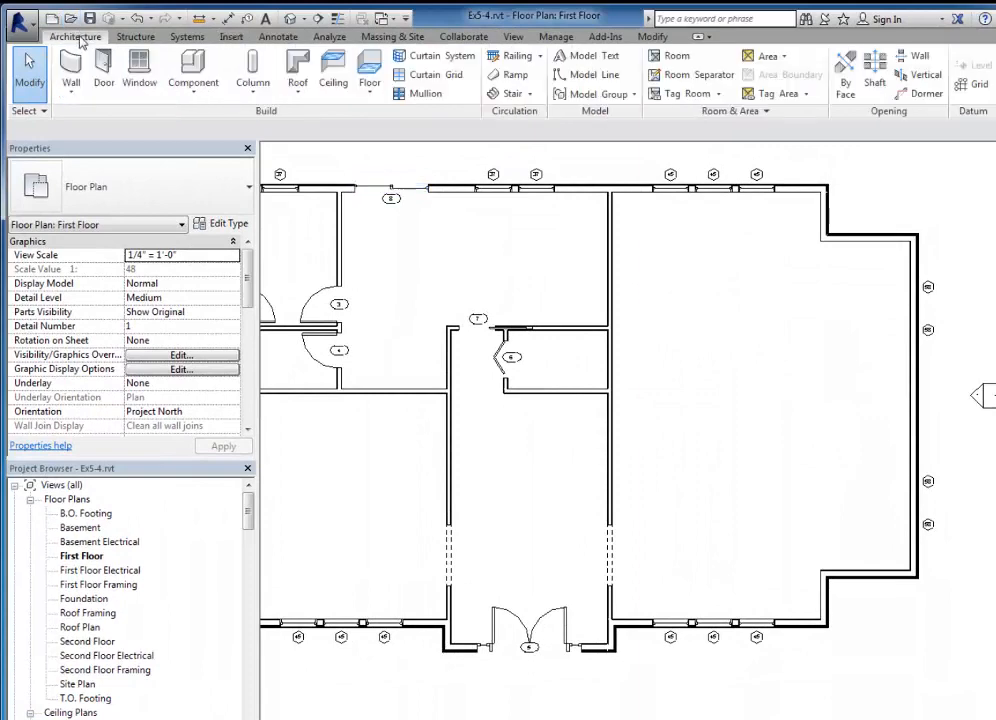
pyautogui.click(193, 72)
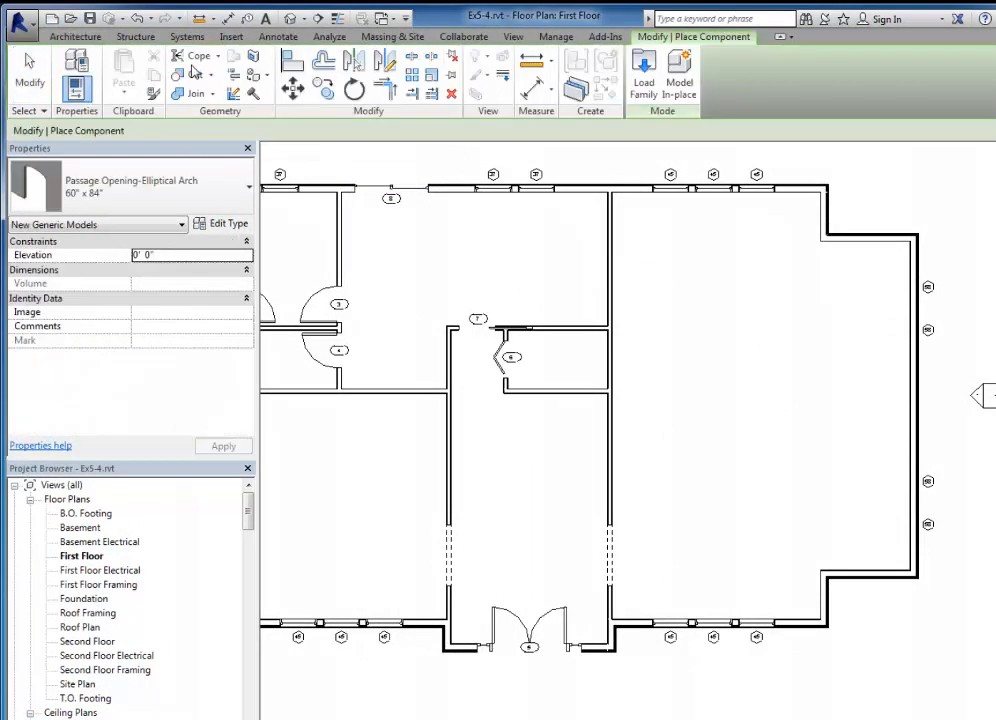
pyautogui.click(643, 80)
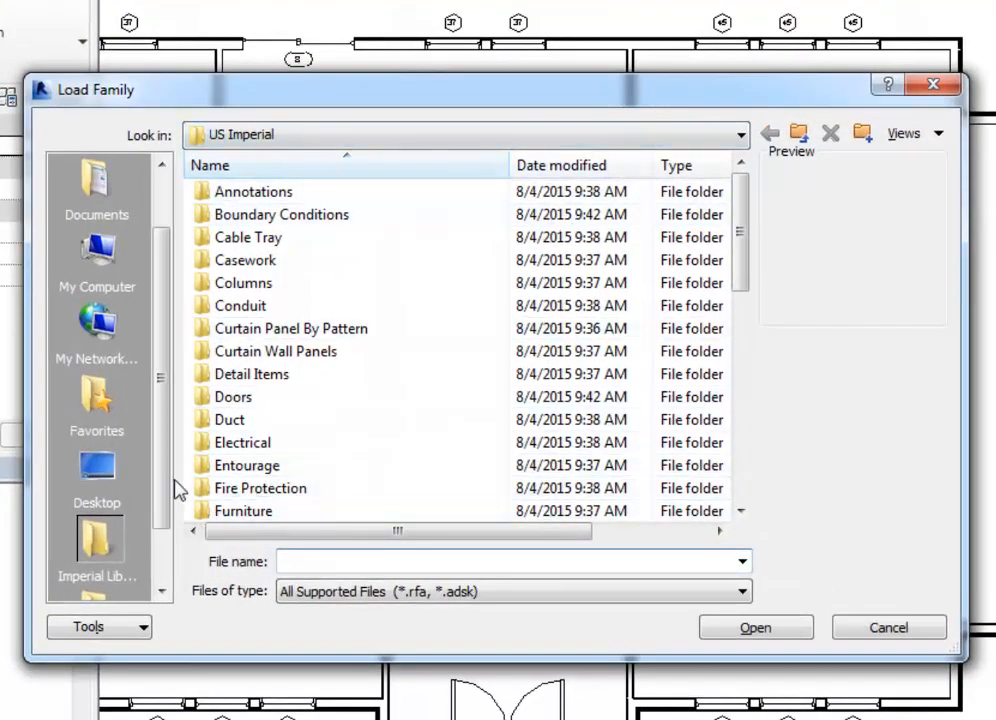
pyautogui.moveTo(160, 386)
pyautogui.mouseDown()
pyautogui.moveTo(160, 430)
pyautogui.moveTo(153, 390)
pyautogui.mouseUp()
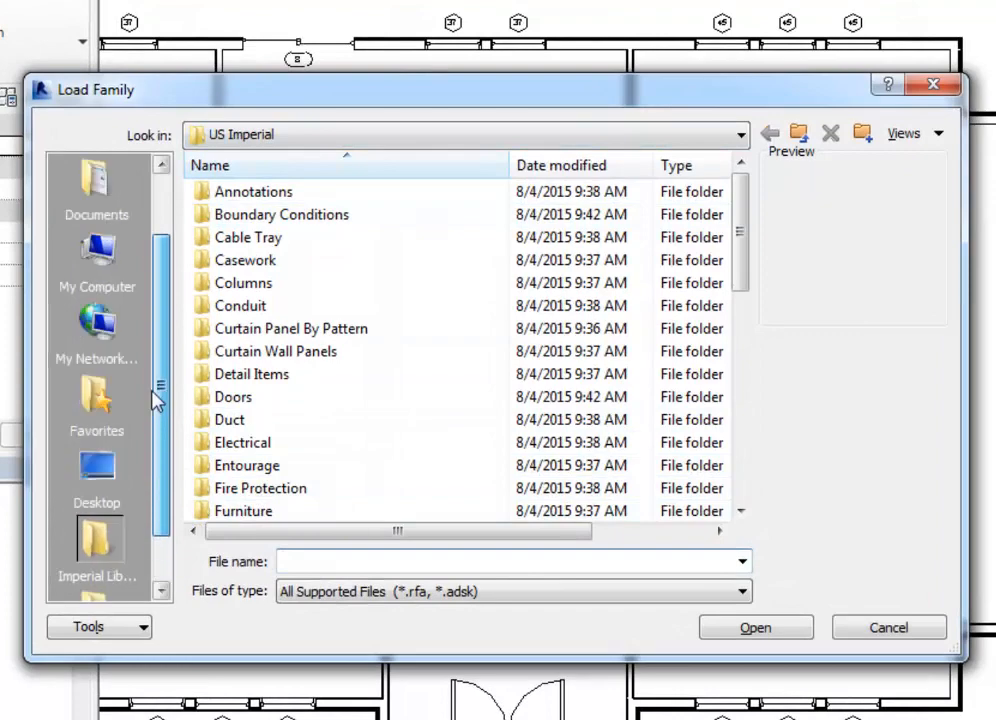
pyautogui.click(576, 141)
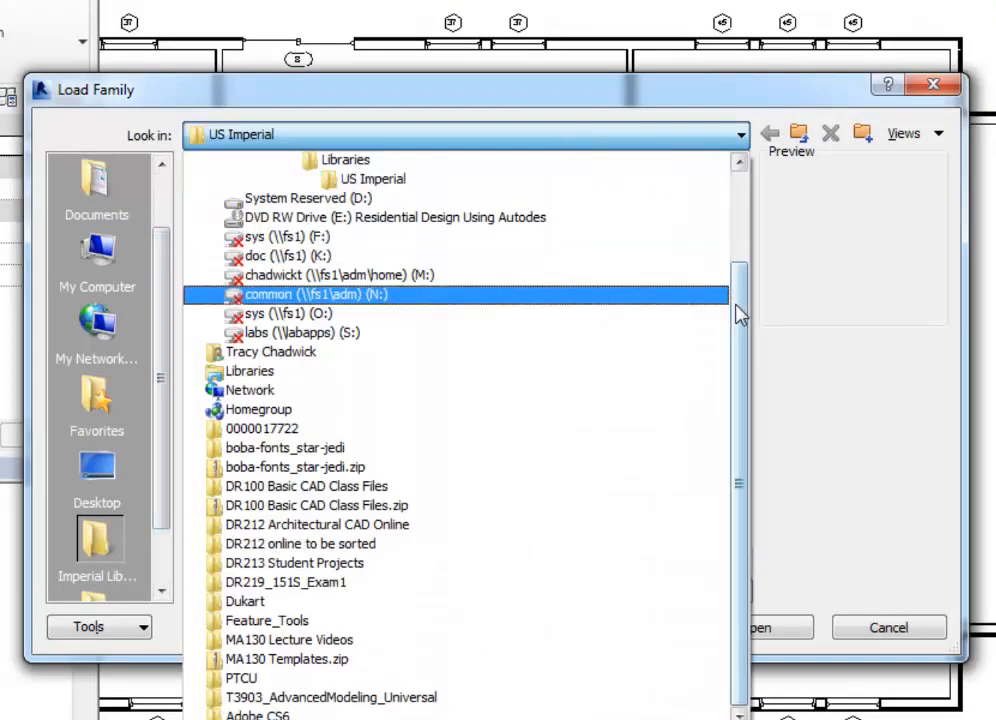
pyautogui.moveTo(740, 311); pyautogui.dragTo(750, 203)
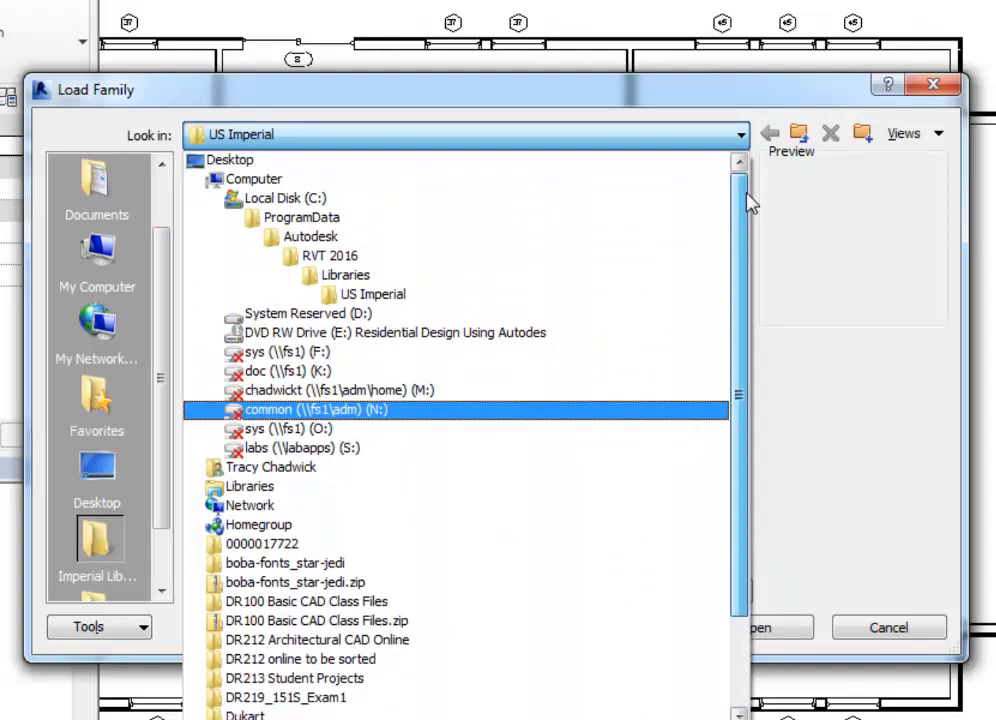
pyautogui.click(288, 204)
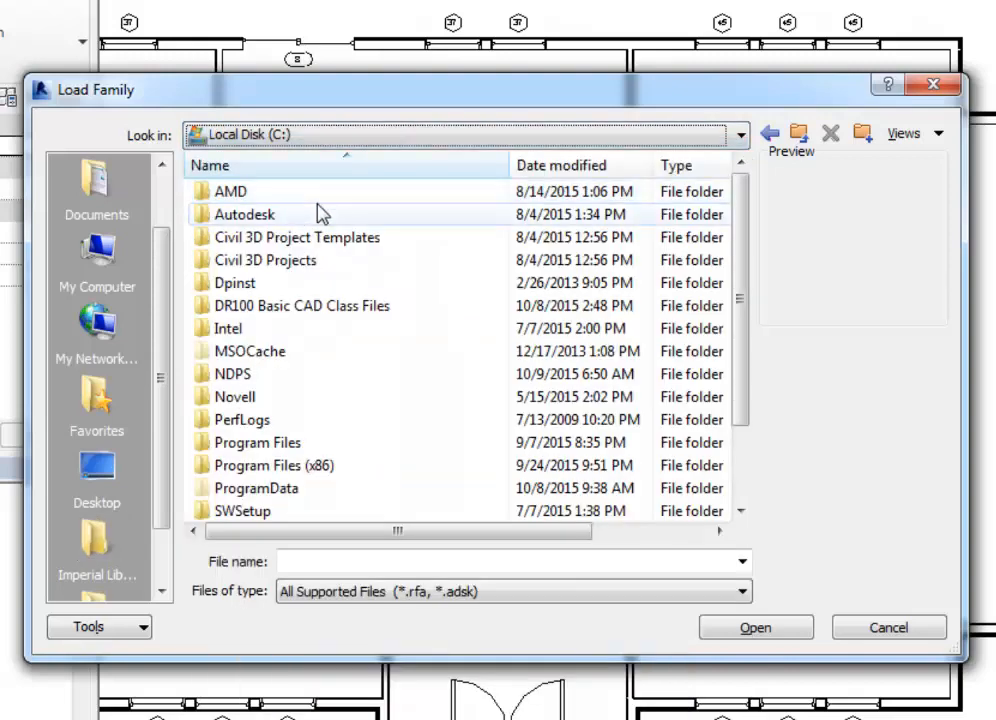
pyautogui.moveTo(740, 338); pyautogui.dragTo(747, 422)
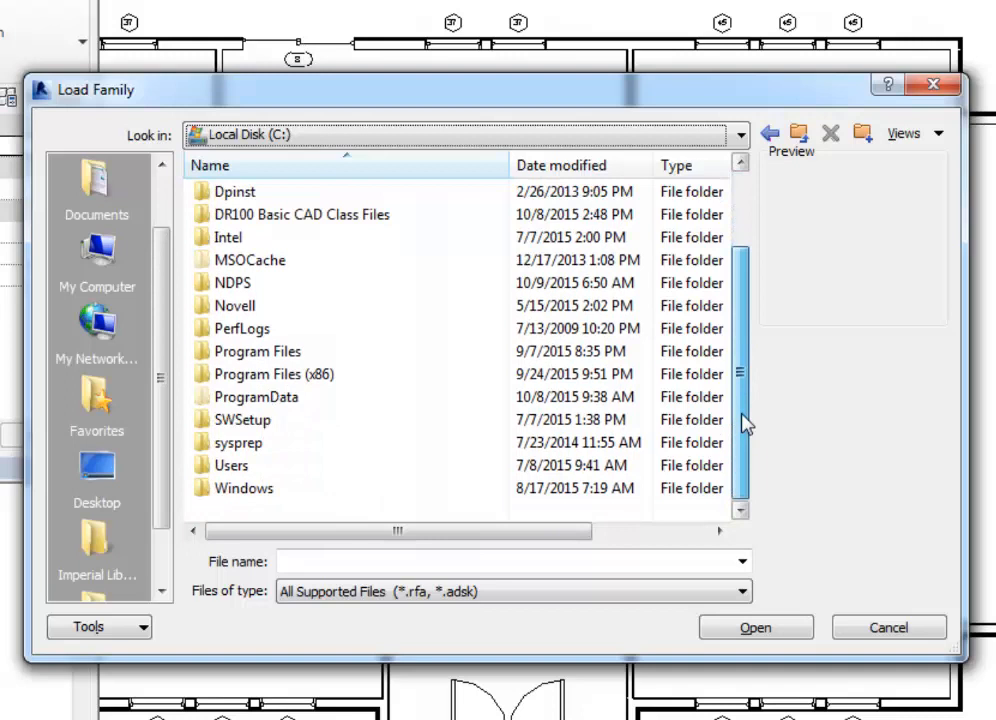
pyautogui.doubleClick(236, 466)
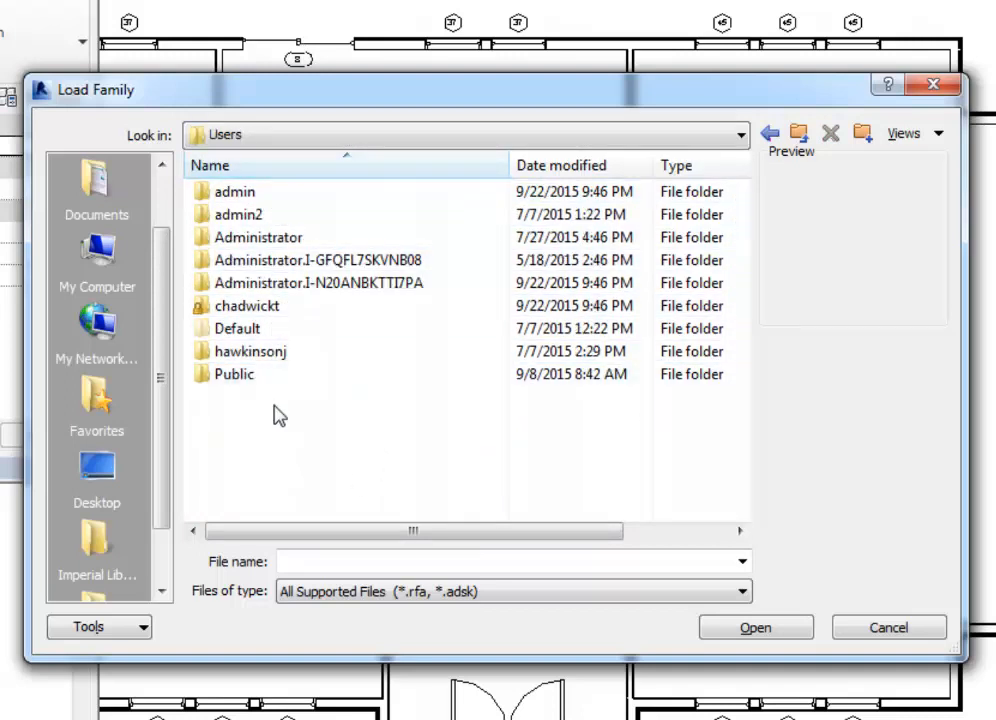
pyautogui.doubleClick(250, 307)
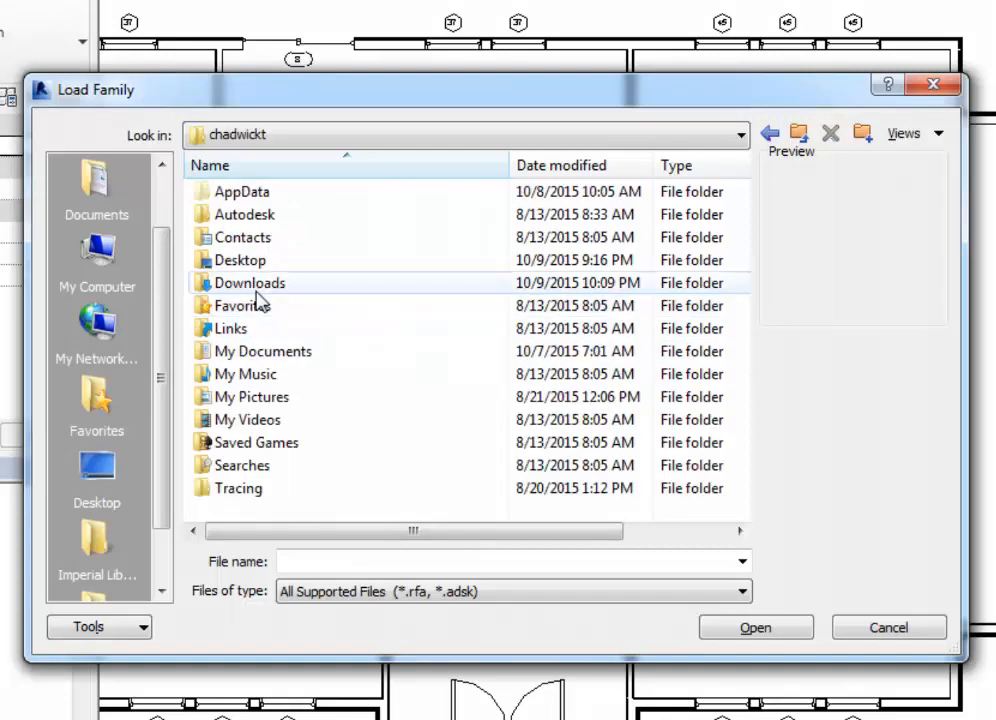
pyautogui.doubleClick(256, 290)
# - Load the downloaded Mantel%201.rfa family into the project
pyautogui.moveTo(734, 261); pyautogui.dragTo(750, 475)
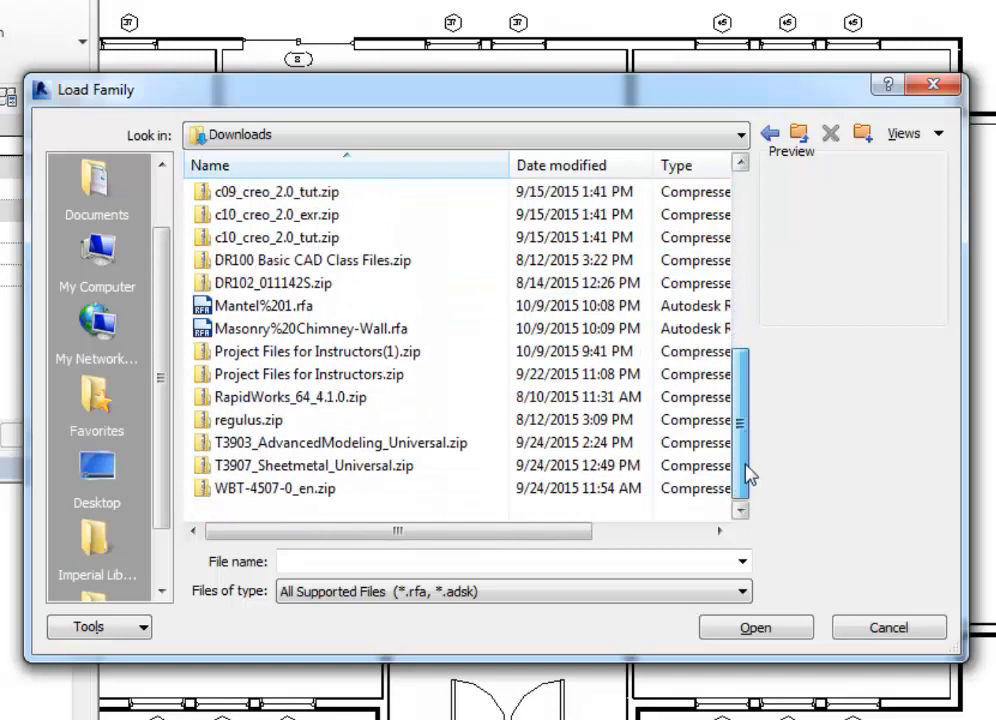
pyautogui.click(289, 314)
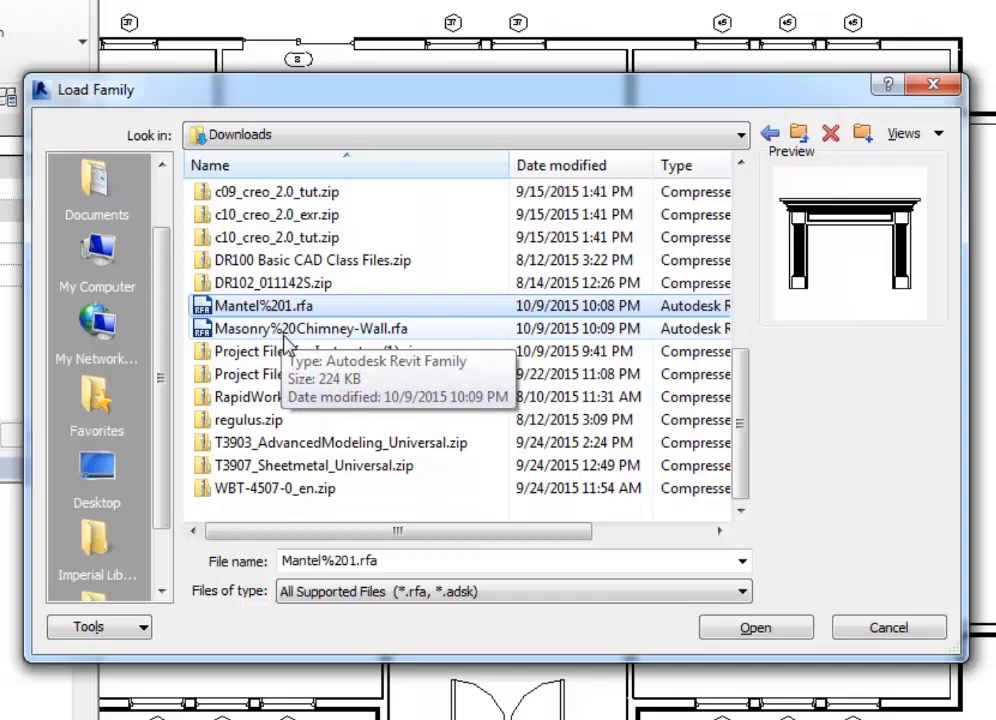
pyautogui.click(287, 333)
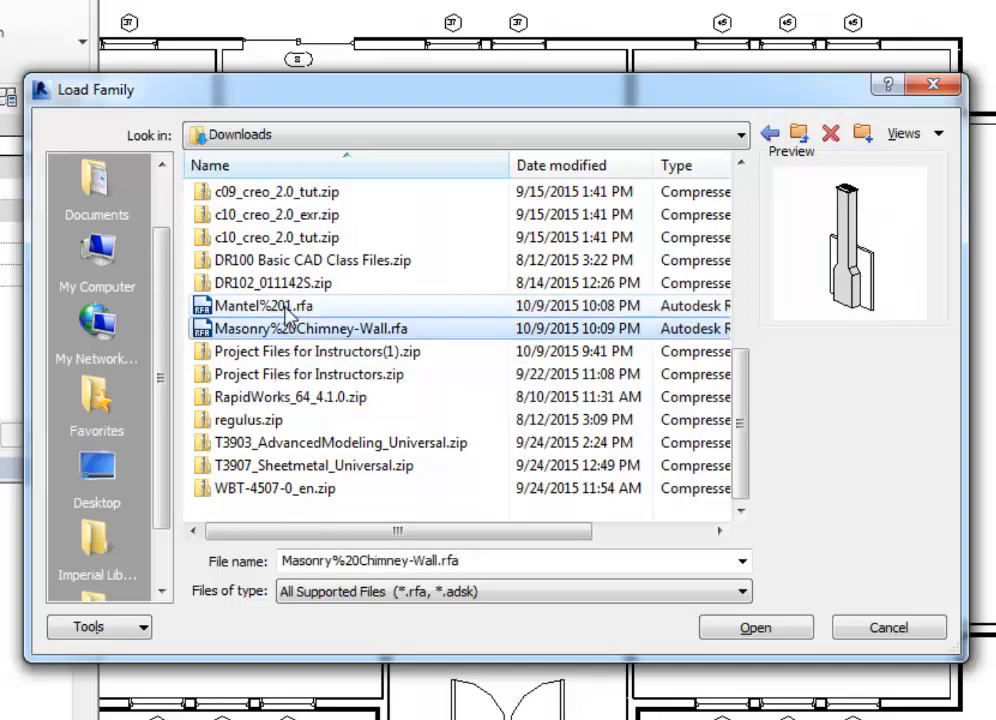
pyautogui.click(288, 308)
pyautogui.click(756, 628)
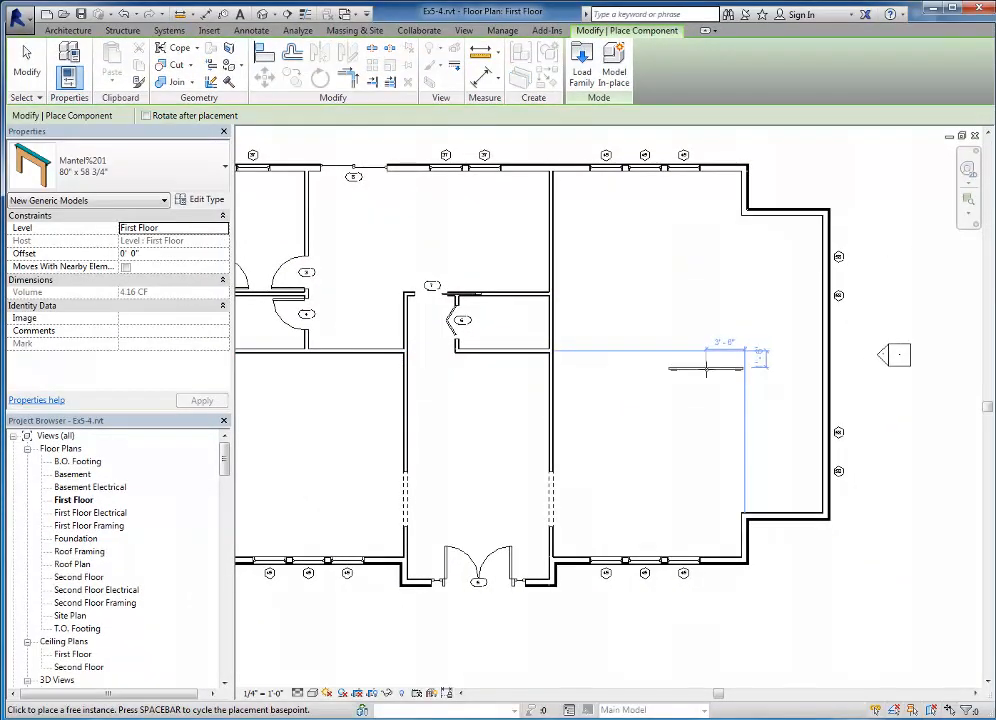
# - Place the mantel, rotated parallel to the bumped-out east exterior wall, against its interior face between the two window pairs
pyautogui.scroll(3, 730, 382)
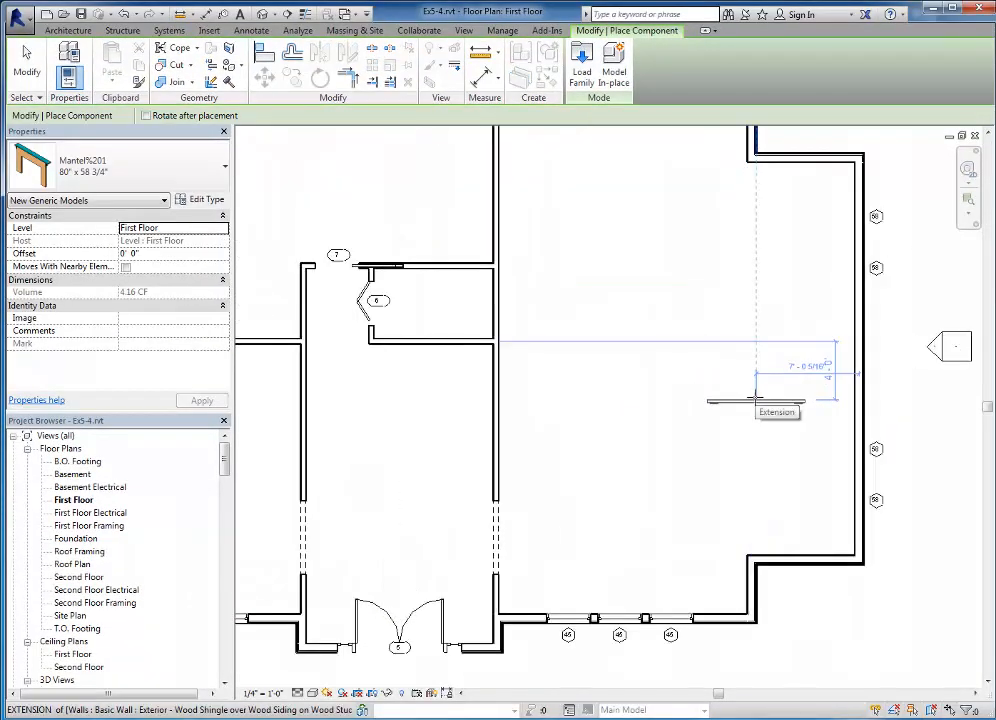
pyautogui.scroll(1, 750, 387)
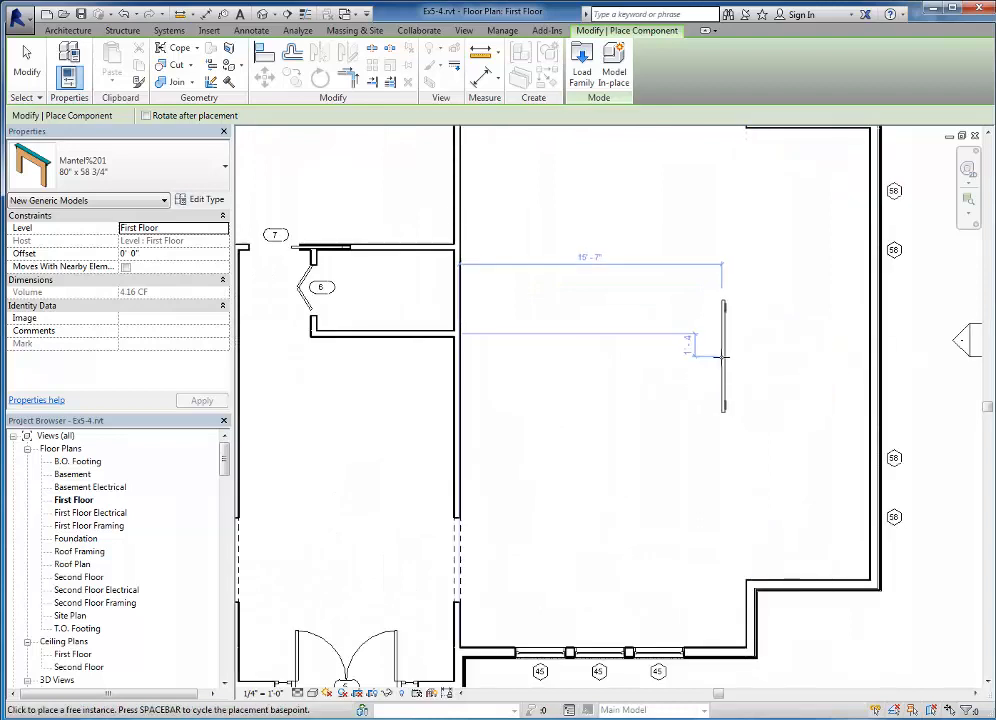
pyautogui.press('space')
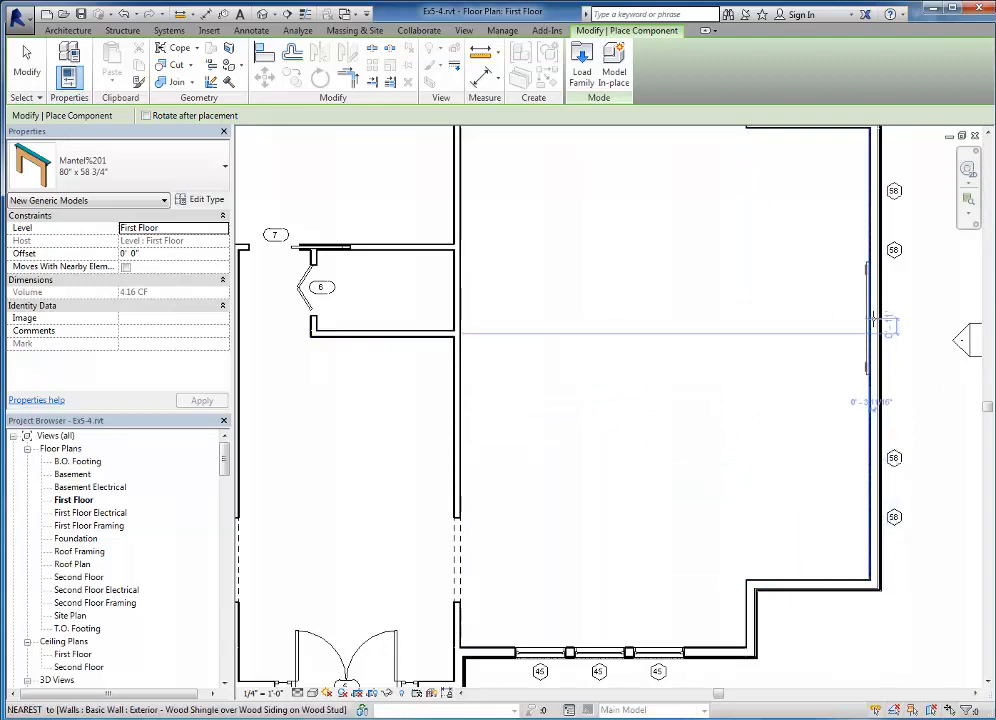
pyautogui.moveTo(862, 322)
pyautogui.mouseDown(button='middle')
pyautogui.moveTo(858, 384)
pyautogui.moveTo(815, 380)
pyautogui.mouseUp(button='middle')
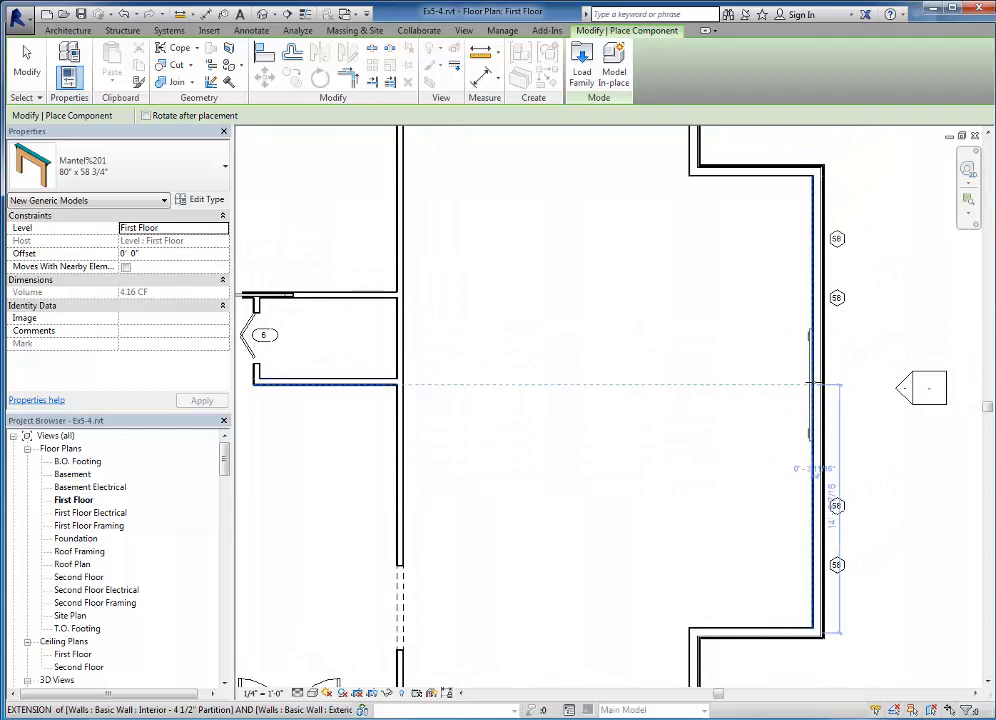
pyautogui.click(811, 392)
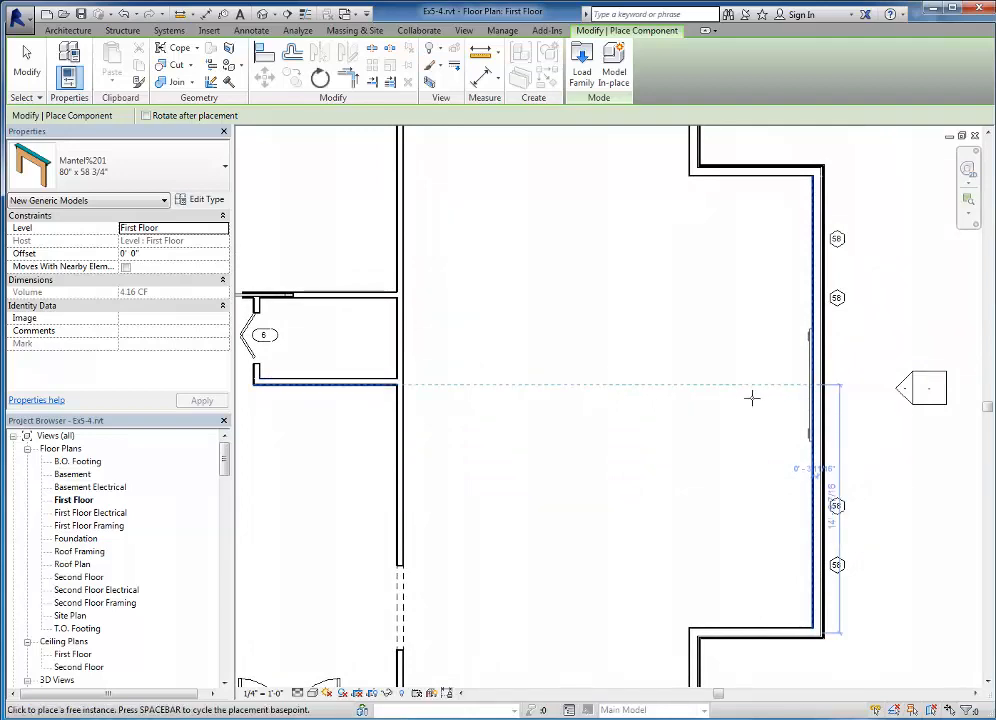
pyautogui.press('Escape')
pyautogui.press('Escape')
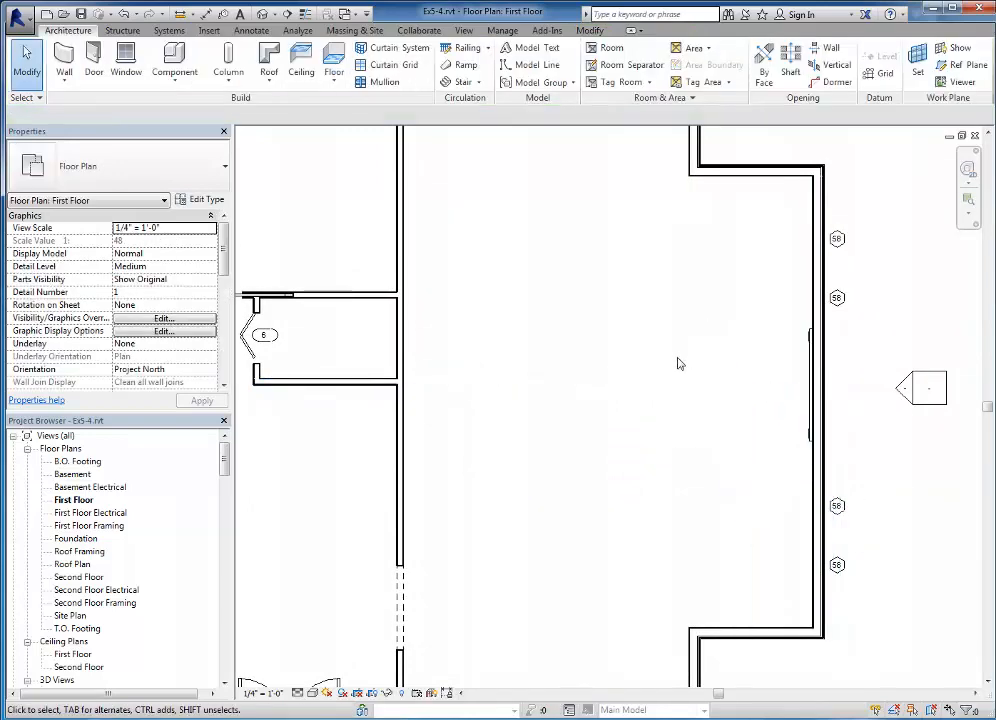
# - Load the Masonry%20Chimney-Wall.rfa family from the Downloads folder and place the chimney on the east exterior wall at the mantel
pyautogui.click(174, 62)
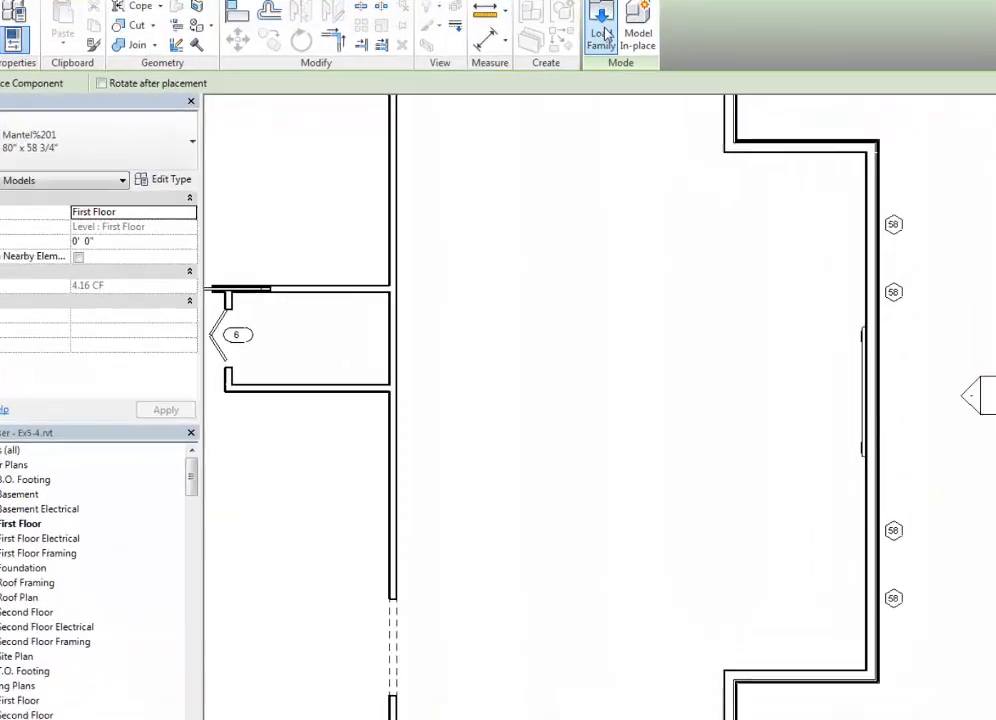
pyautogui.click(602, 35)
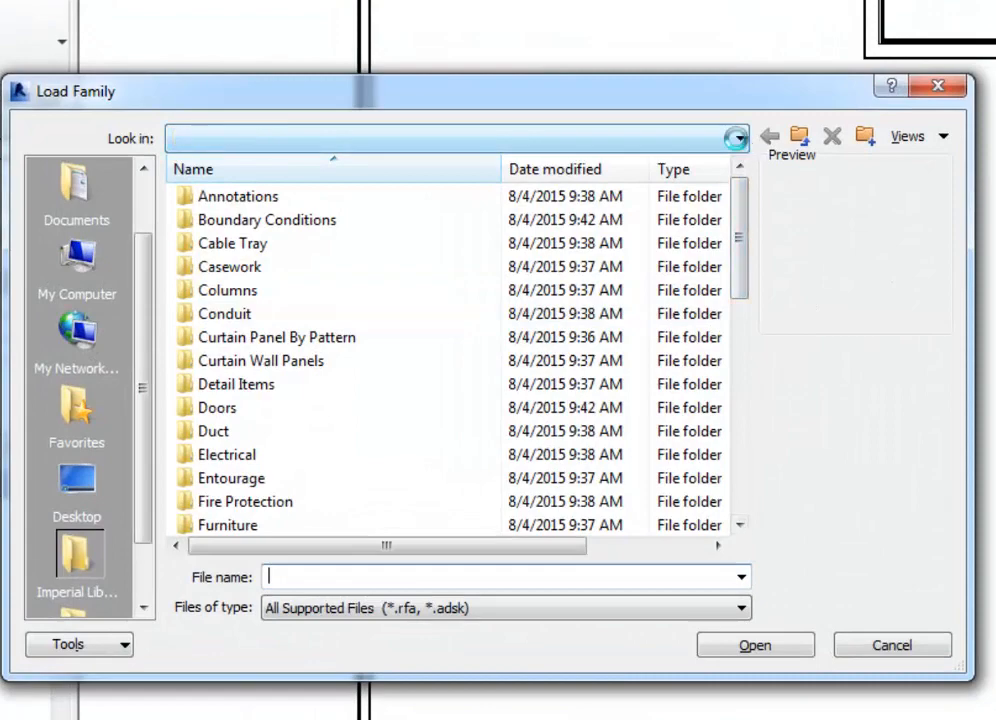
pyautogui.click(740, 137)
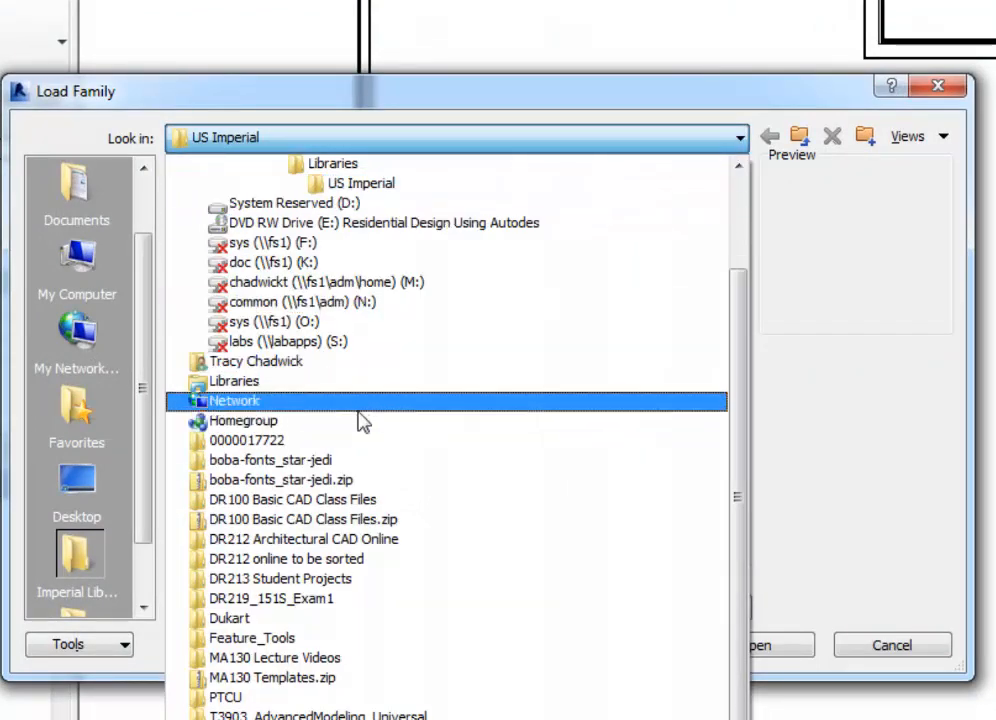
pyautogui.click(322, 373)
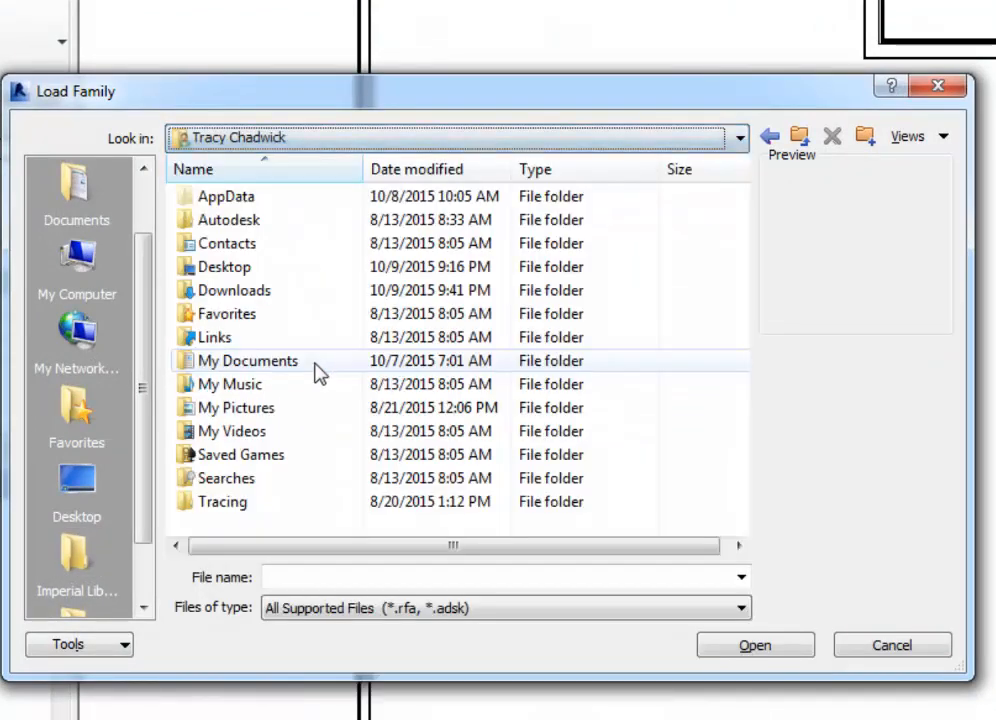
pyautogui.doubleClick(260, 296)
pyautogui.scroll(-4, 330, 340)
pyautogui.scroll(-1, 330, 340)
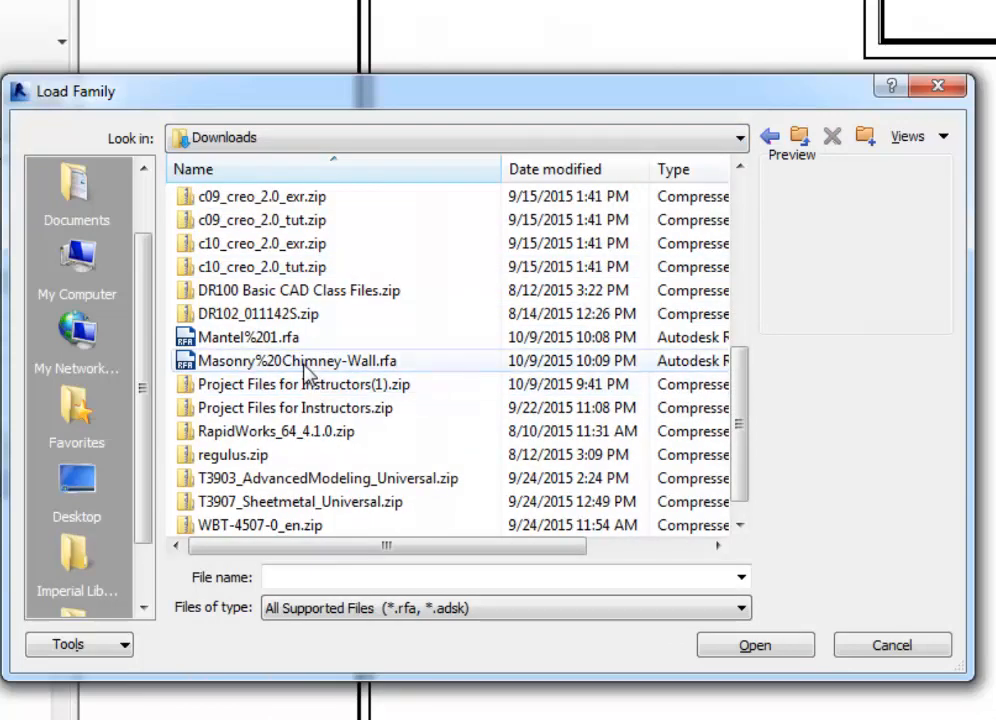
pyautogui.doubleClick(288, 360)
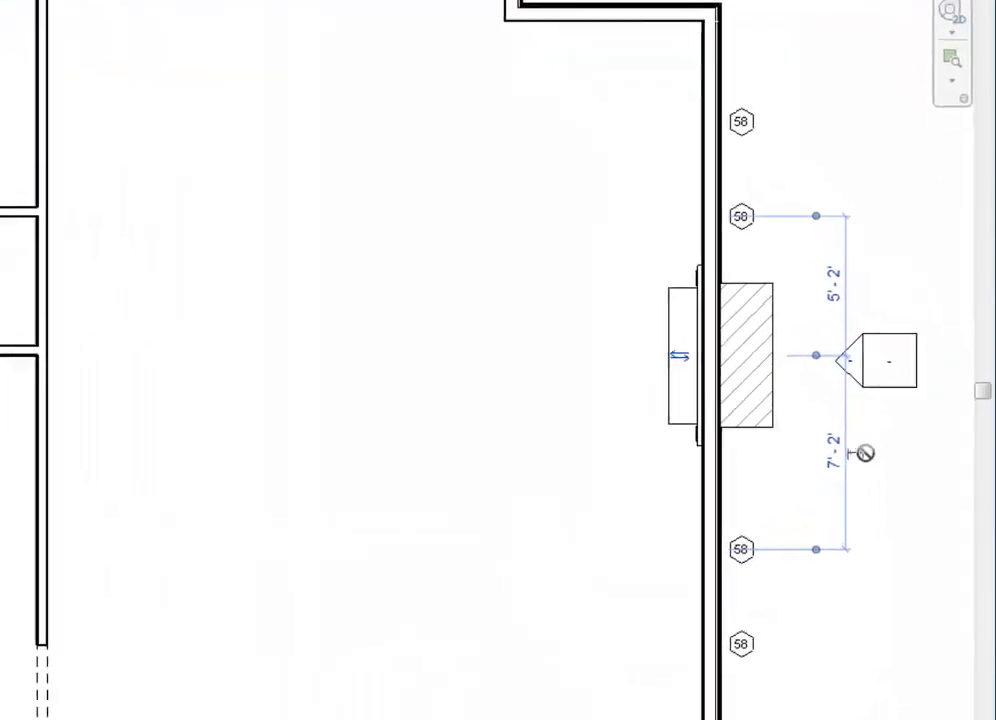
# - Set the distance between the chimney's center and the nearest window to its north to 6'-2"
pyautogui.moveTo(868, 534); pyautogui.dragTo(493, 553, button='middle')
pyautogui.click(349, 271)
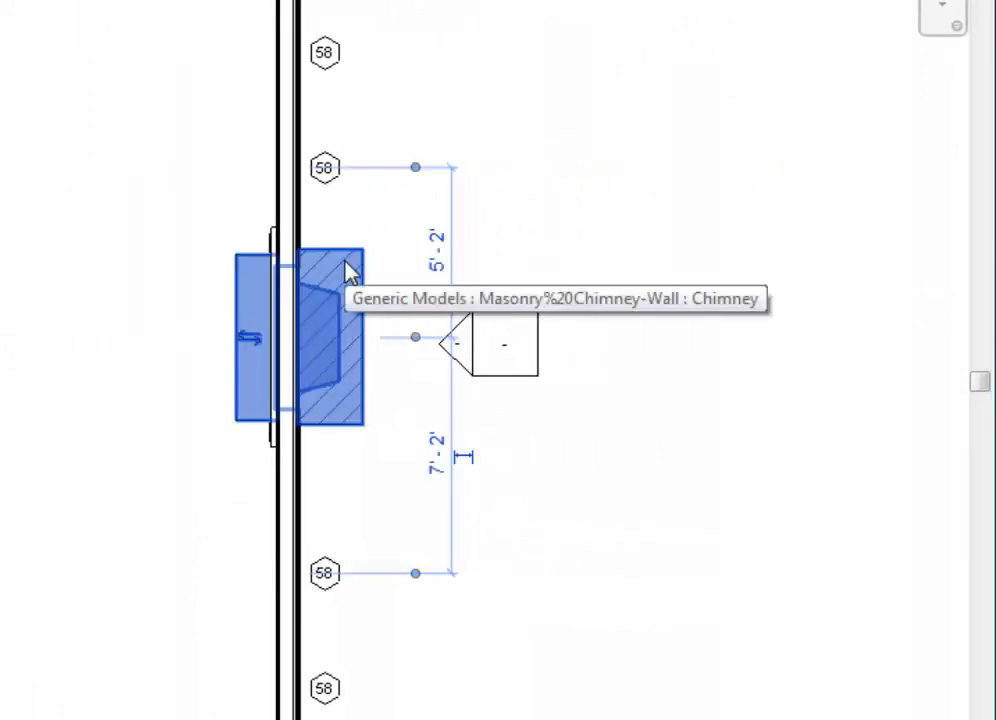
pyautogui.click(440, 258)
pyautogui.write('6')
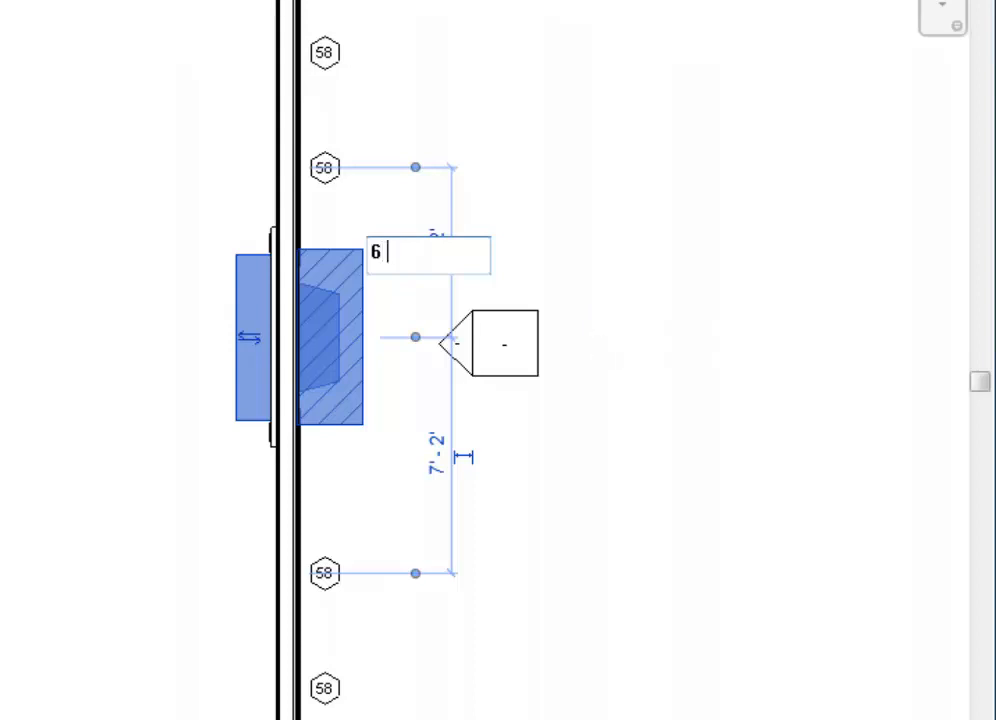
pyautogui.write("' - 2")
pyautogui.press('Return')
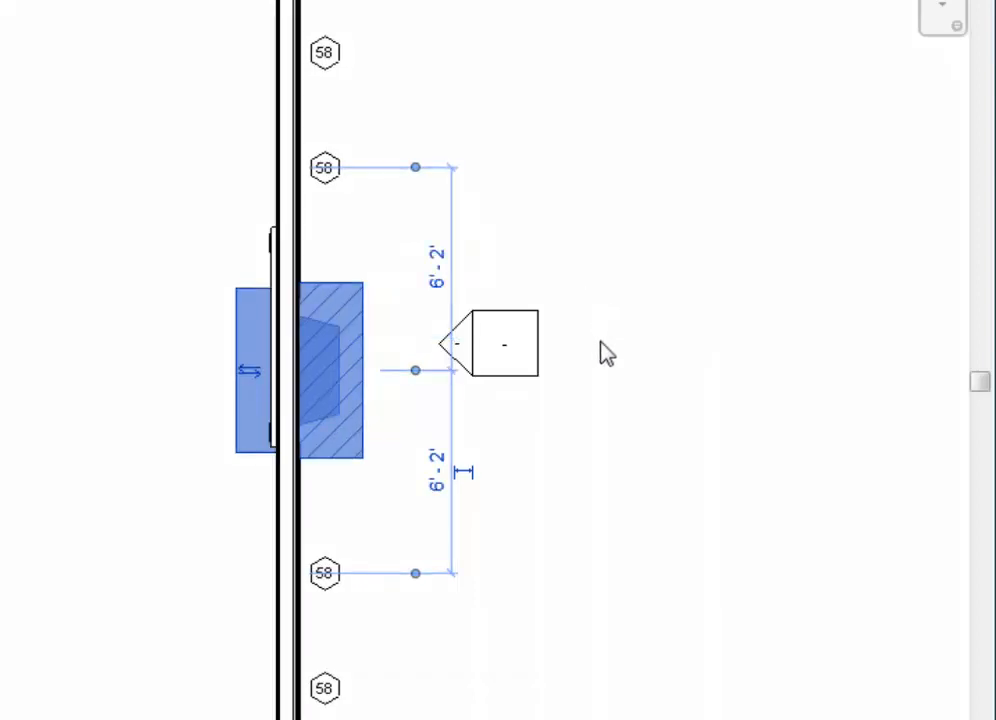
pyautogui.click(600, 355)
pyautogui.scroll(3, 403, 349)
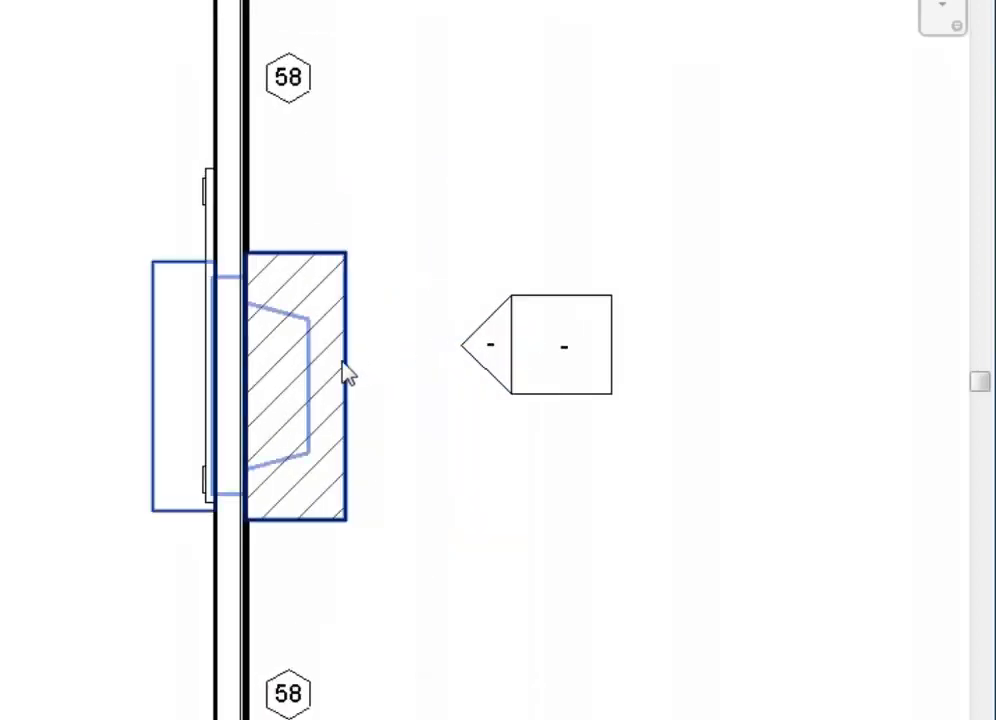
# - Align the mantel's center with the chimney's centerline and lock the alignment
pyautogui.click(210, 232)
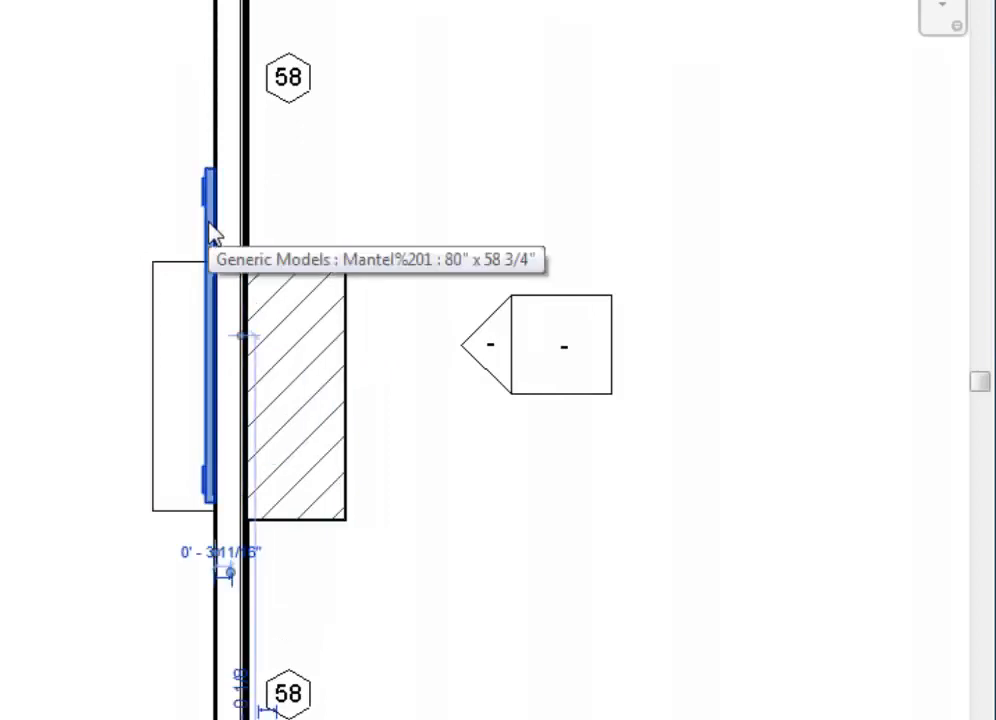
pyautogui.click(380, 242)
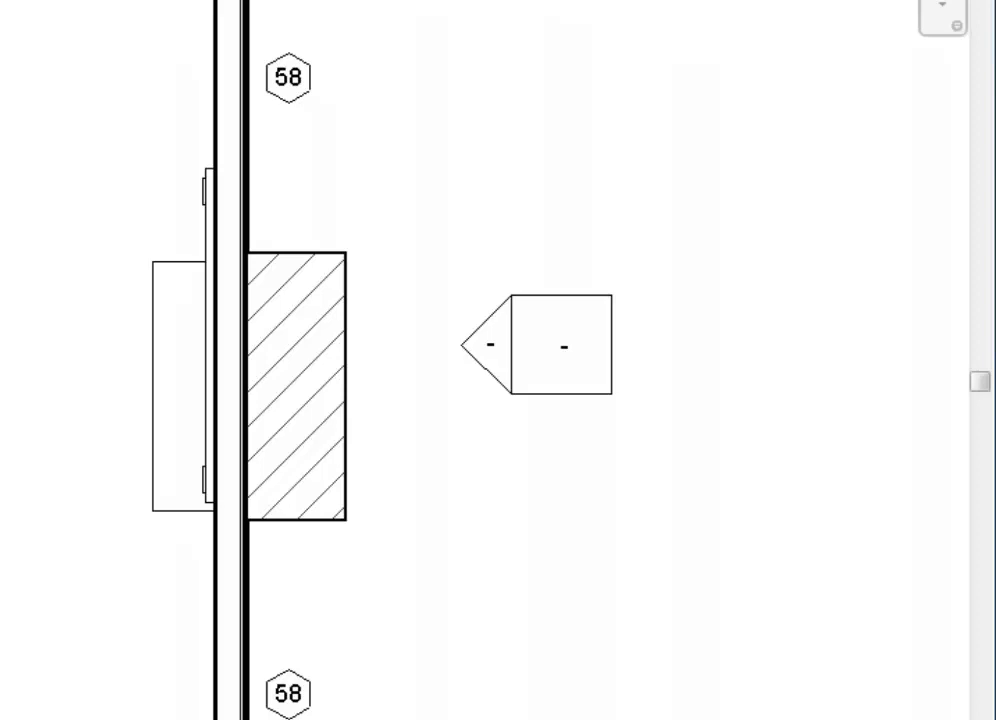
pyautogui.click(240, 398)
pyautogui.click(216, 342)
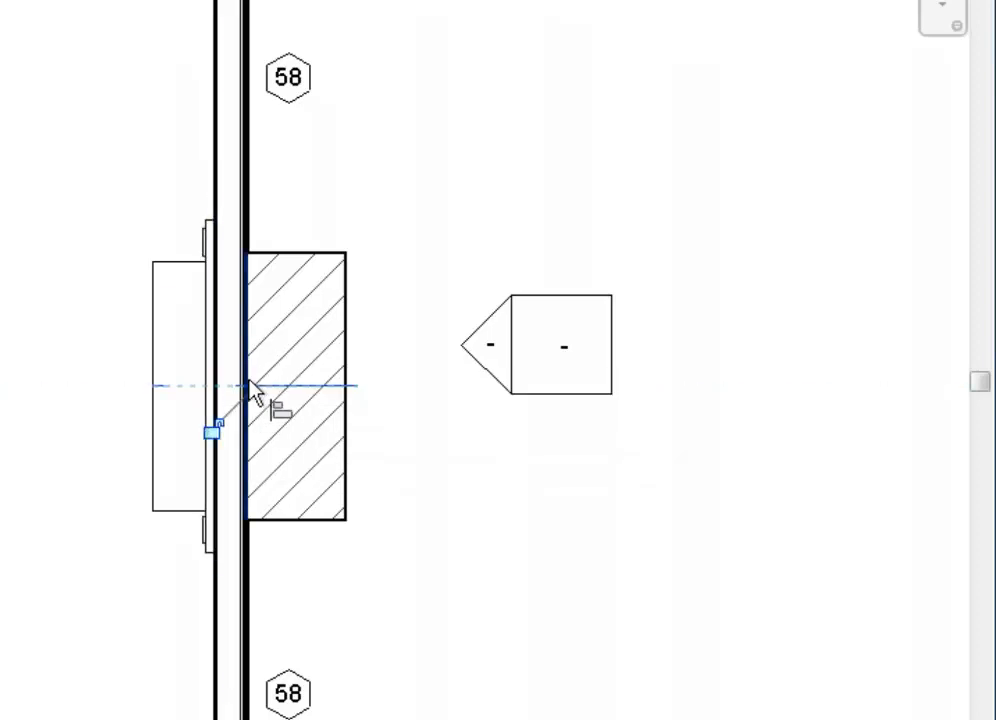
pyautogui.click(215, 432)
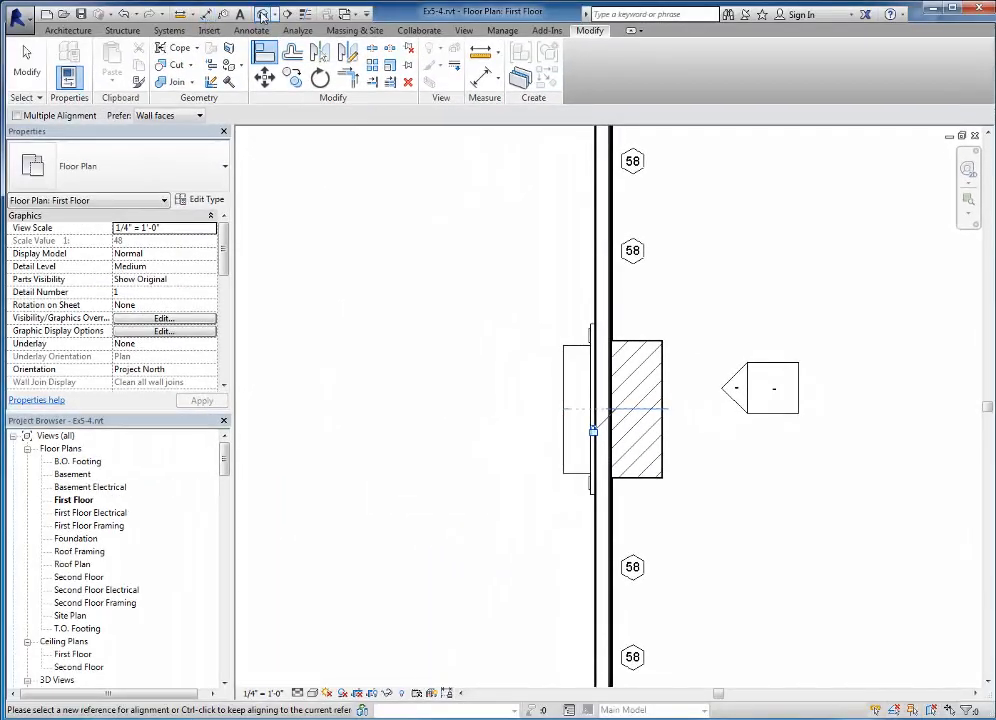
# - Inspect the mantel and fireplace from inside the house in the 3D view, and return to the First Floor plan
pyautogui.click(262, 14)
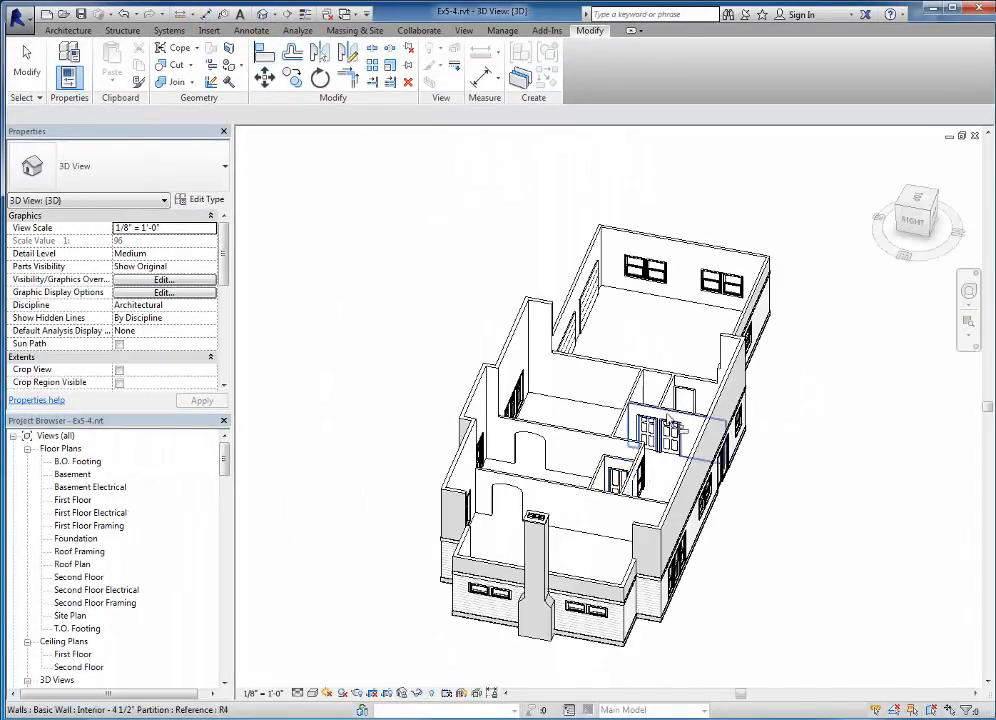
pyautogui.press('a')
pyautogui.press('l')
pyautogui.keyDown('shift'); pyautogui.moveTo(620, 500); pyautogui.dragTo(376, 382, button='middle'); pyautogui.keyUp('shift')
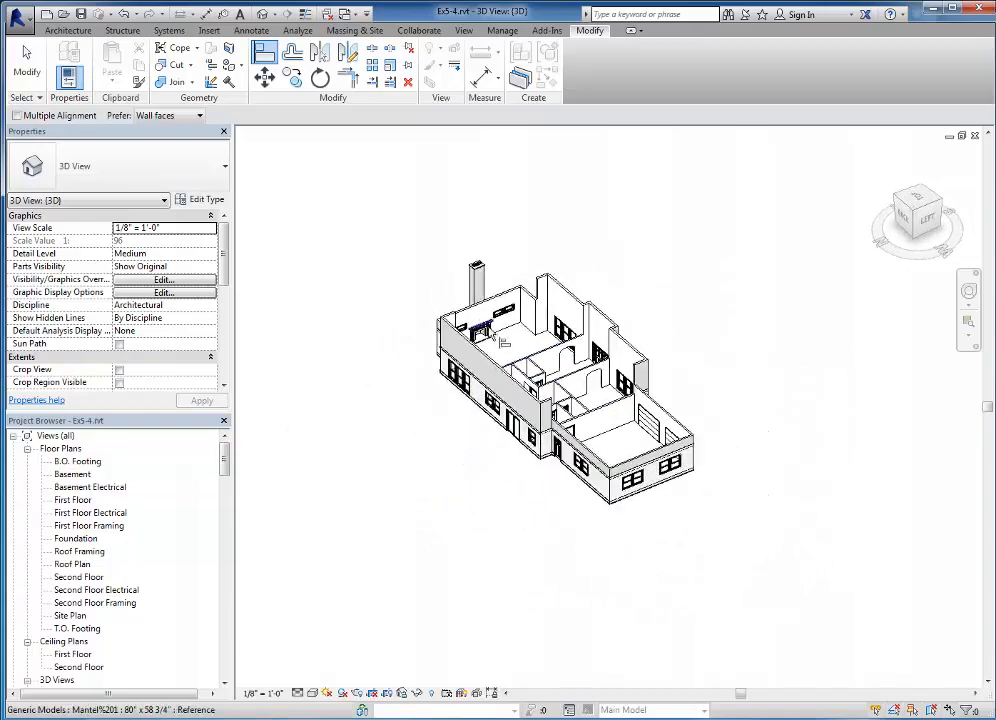
pyautogui.scroll(8, 490, 333)
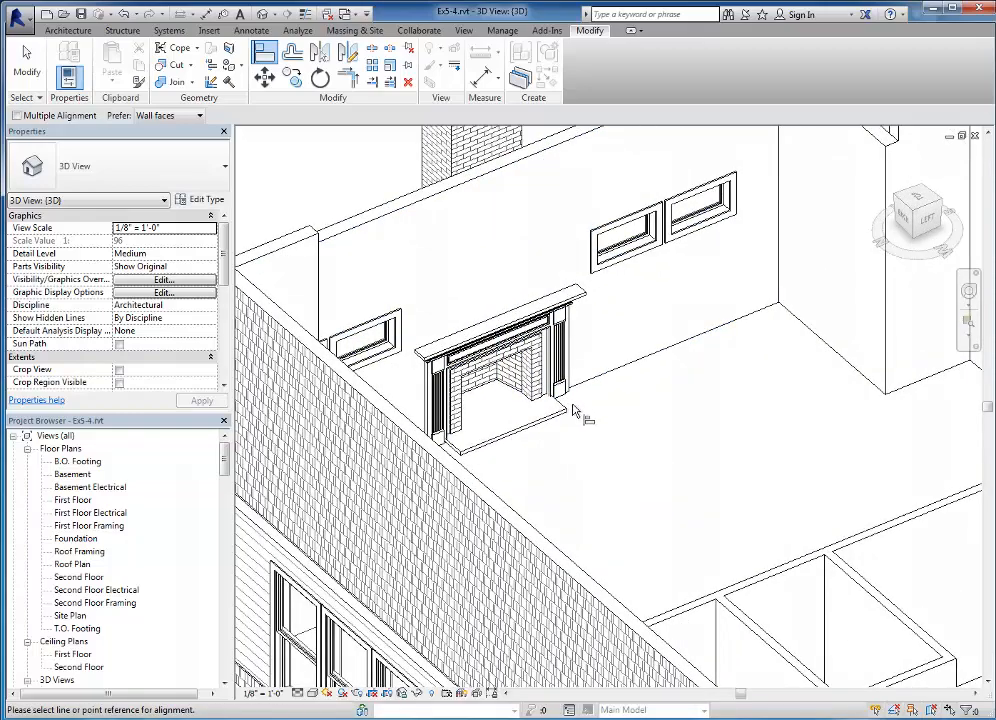
pyautogui.click(975, 137)
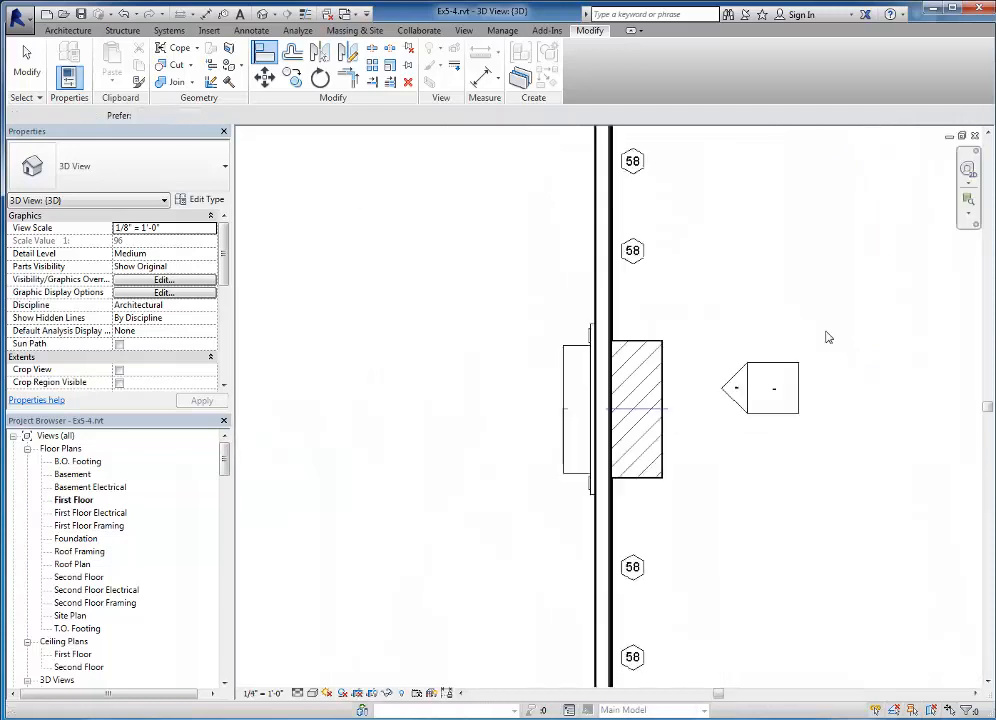
pyautogui.press('Escape')
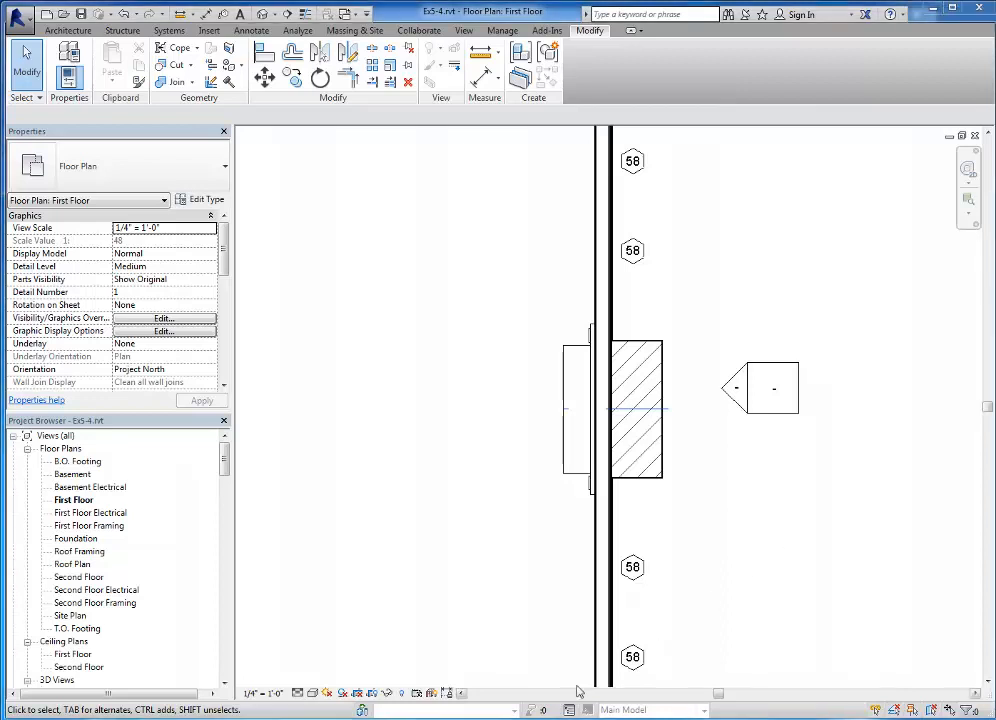
# - Switch to the Firefox window showing Autodesk Seek and open revitcity.com
pyautogui.moveTo(170, 719)
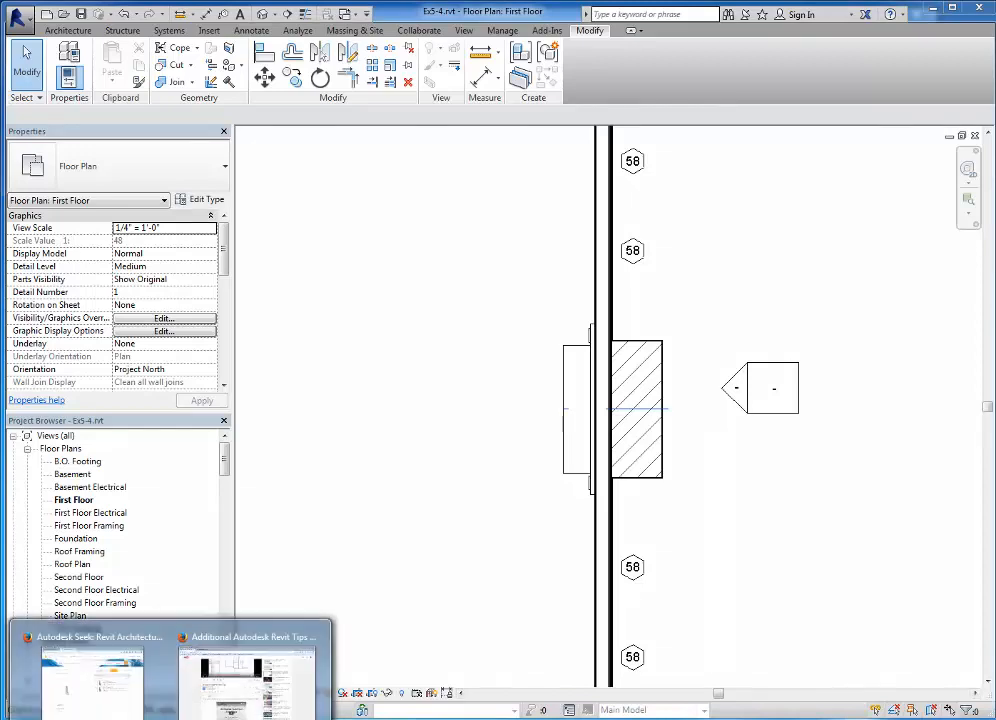
pyautogui.click(160, 660)
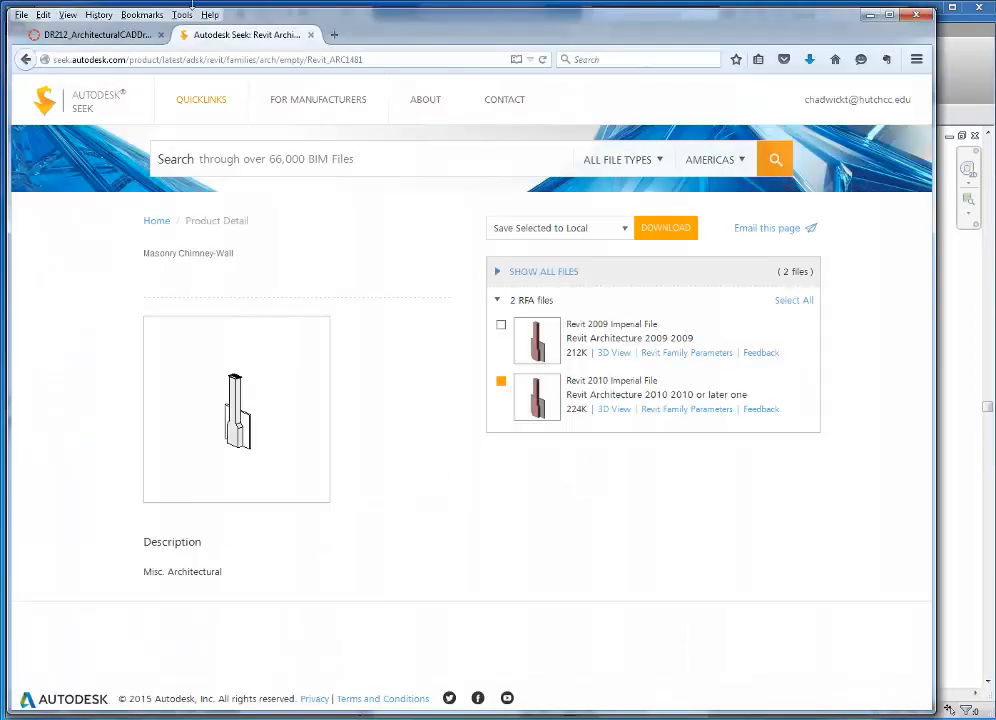
pyautogui.click(195, 59)
pyautogui.write('revi')
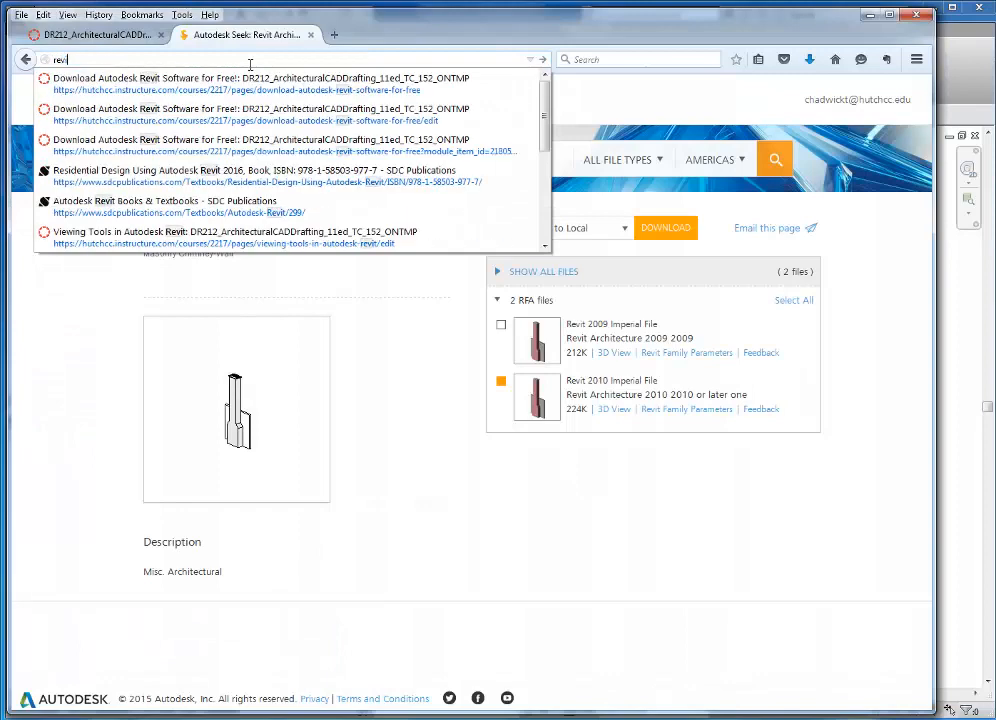
pyautogui.write('tcity.com')
pyautogui.press('Return')
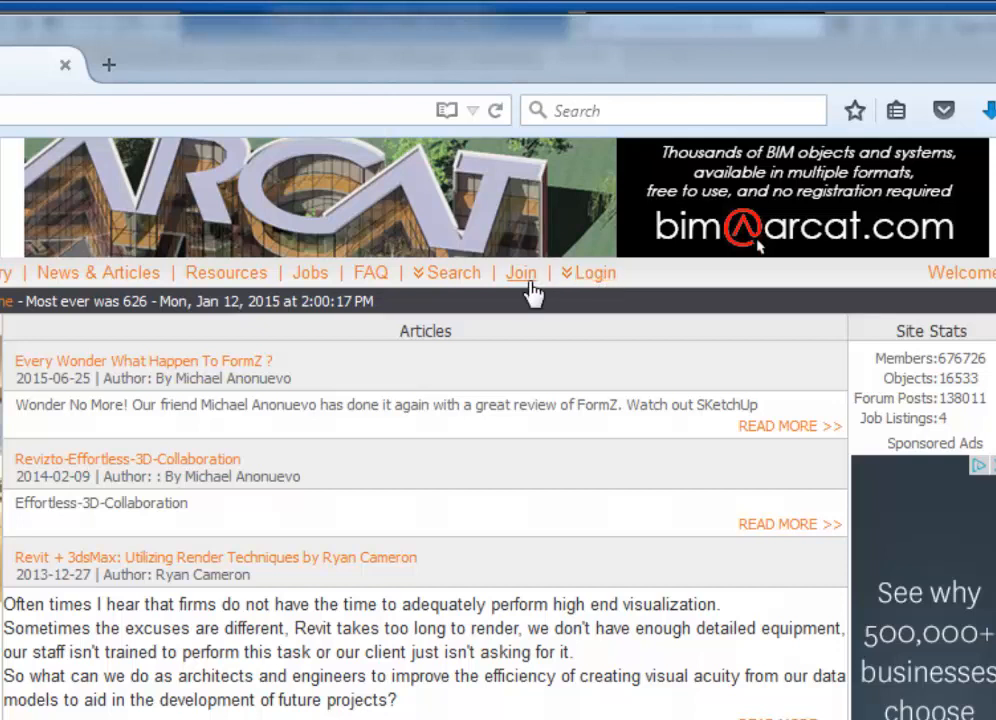
# - Log in to RevitCity with the account's user name and password, and dismiss the offer to save the password
pyautogui.click(594, 278)
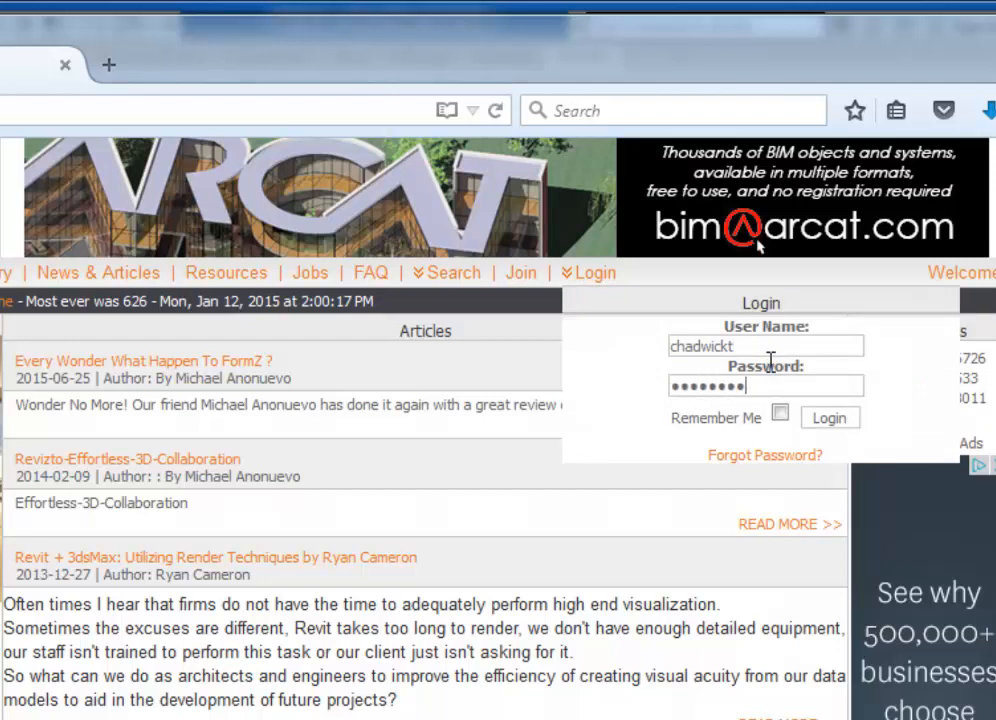
pyautogui.press('Return')
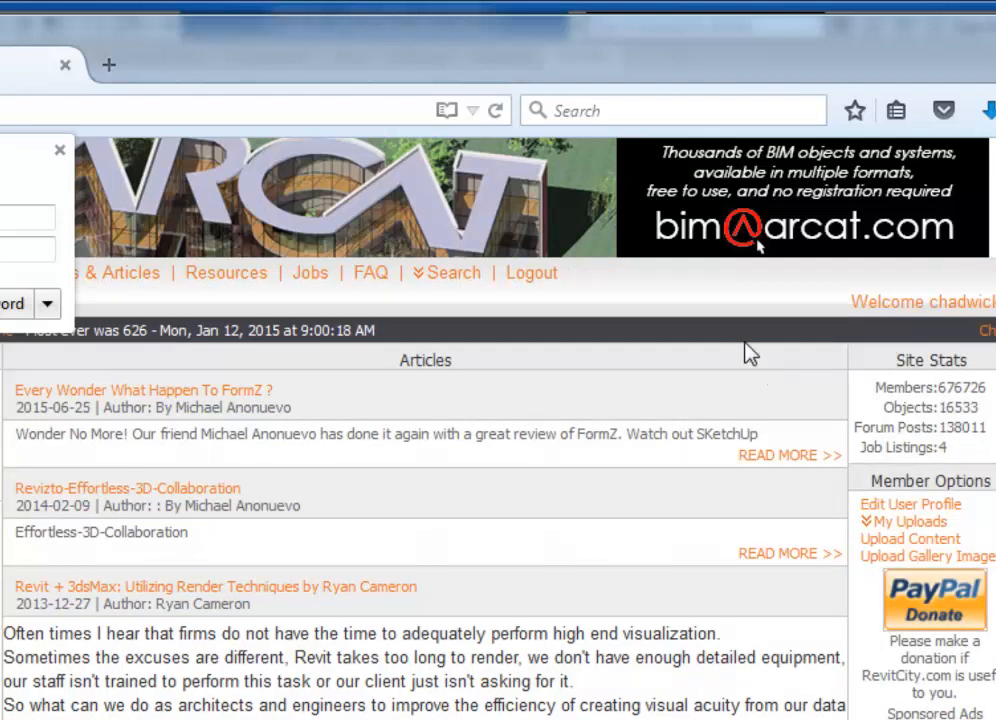
pyautogui.click(59, 150)
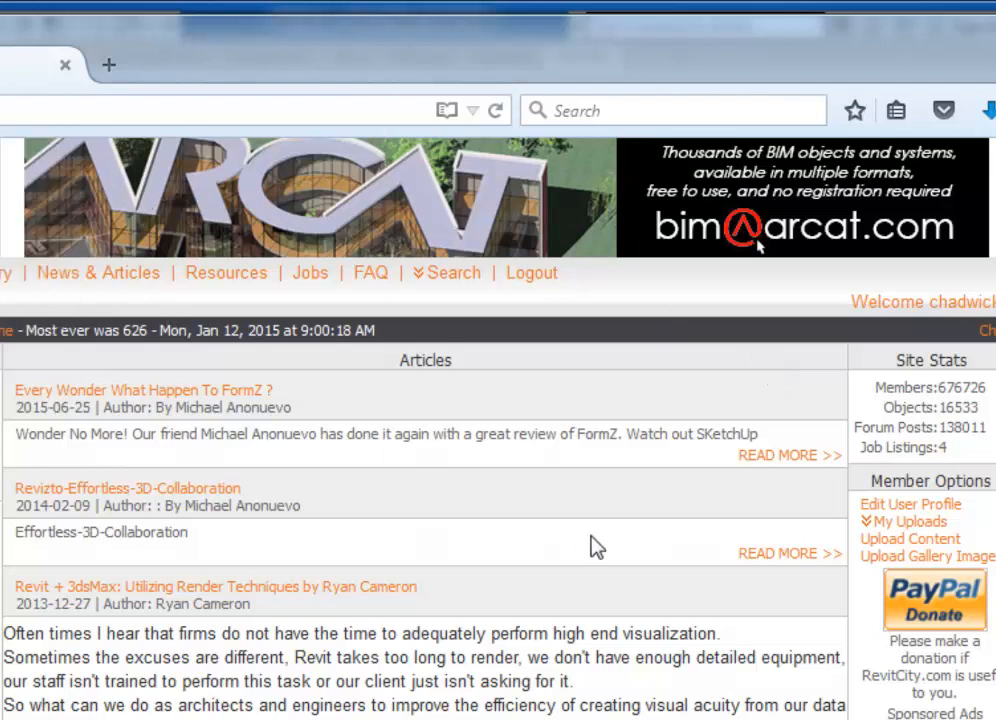
# - Search RevitCity's Downloads area for "garage door"
pyautogui.click(452, 277)
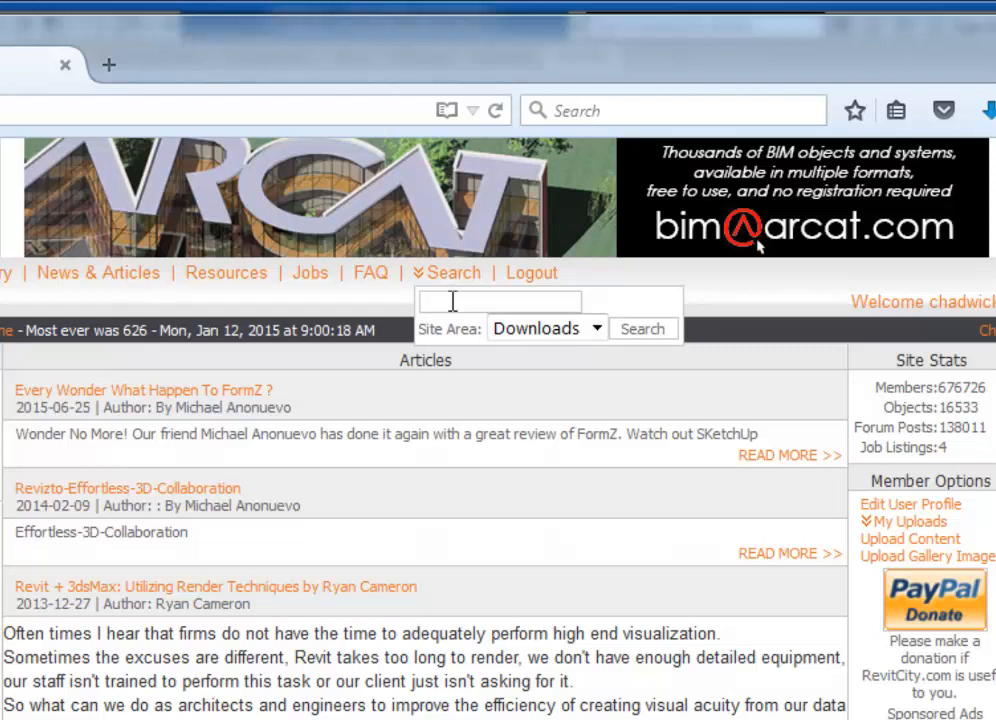
pyautogui.write('garage door')
pyautogui.press('Return')
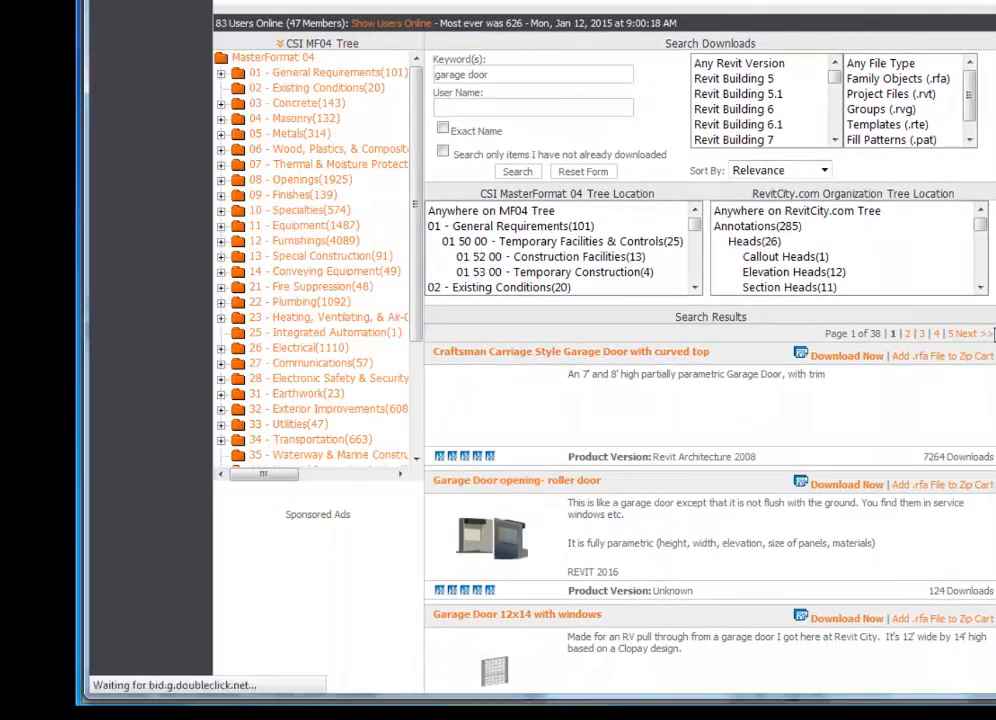
# - Find the "Garage Door with Windows" family in the search results and download it
pyautogui.scroll(-3, 818, 458)
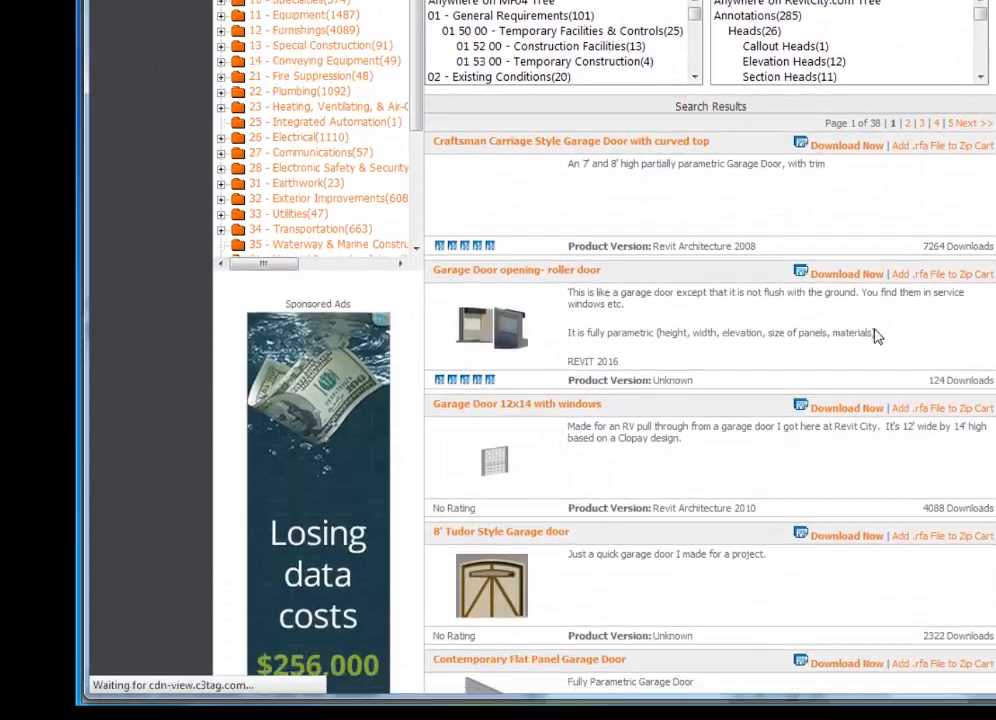
pyautogui.scroll(-7, 870, 335)
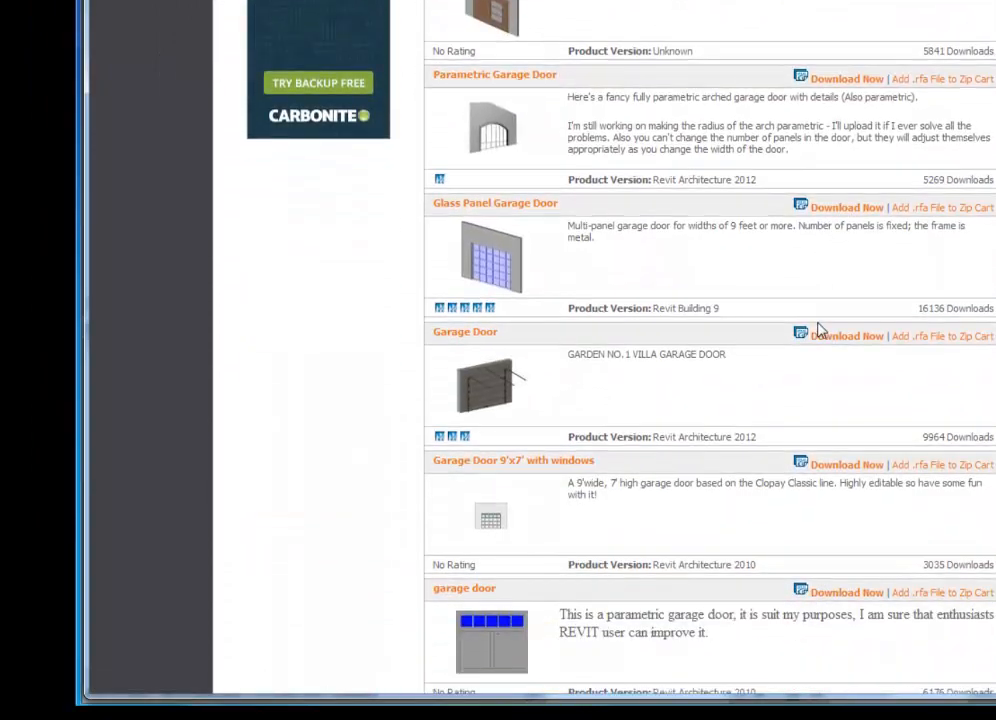
pyautogui.scroll(-3, 818, 330)
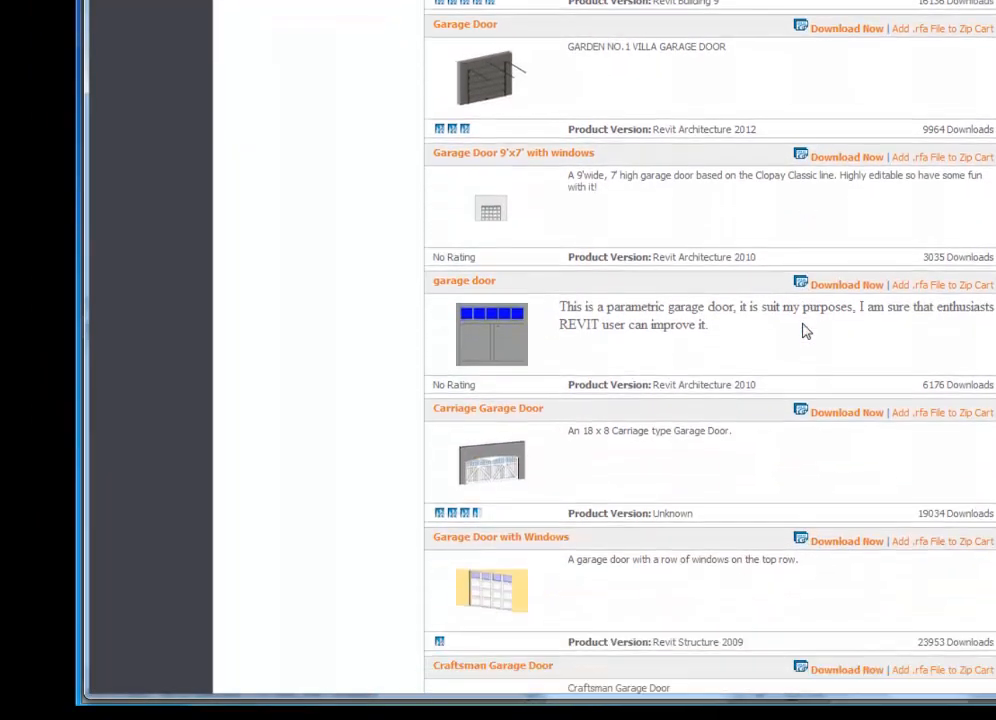
pyautogui.scroll(-2, 805, 331)
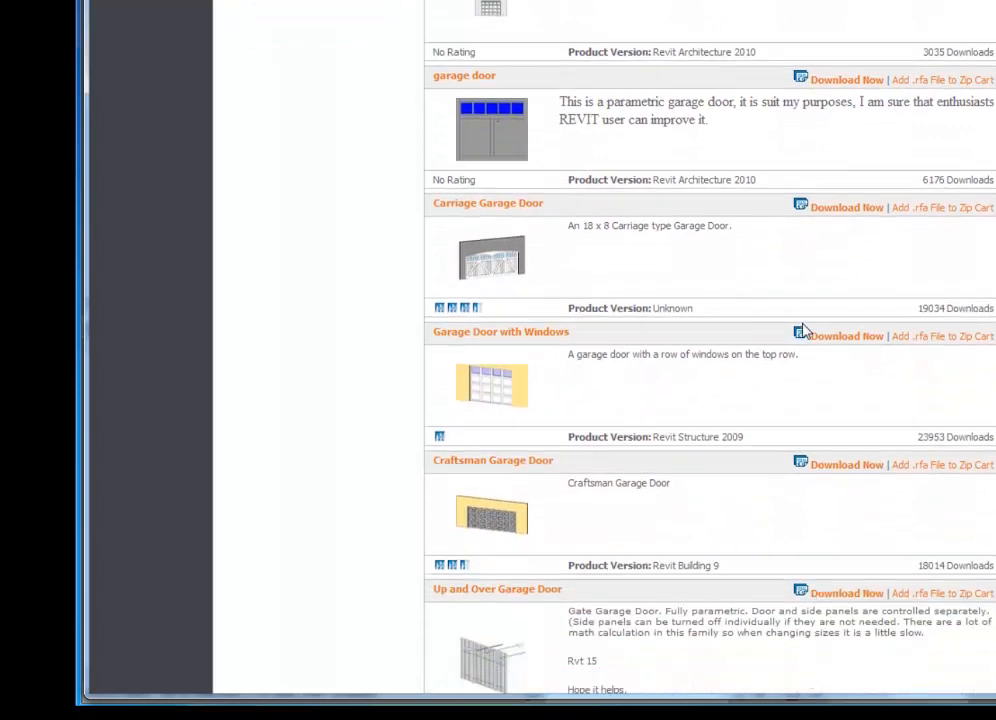
pyautogui.scroll(-1, 805, 331)
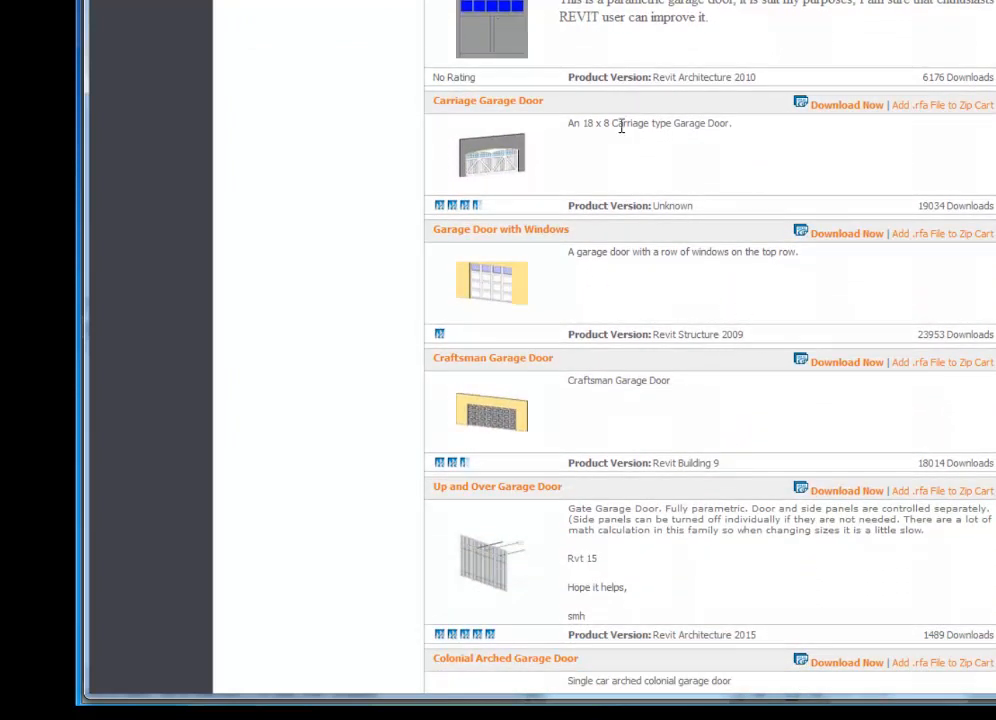
pyautogui.click(798, 229)
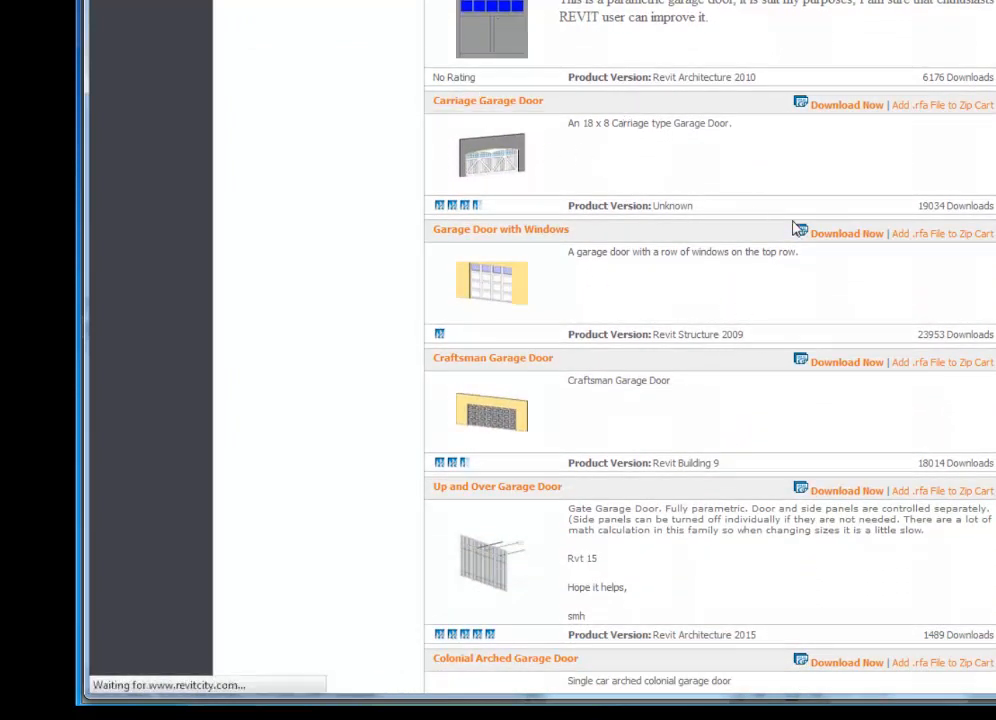